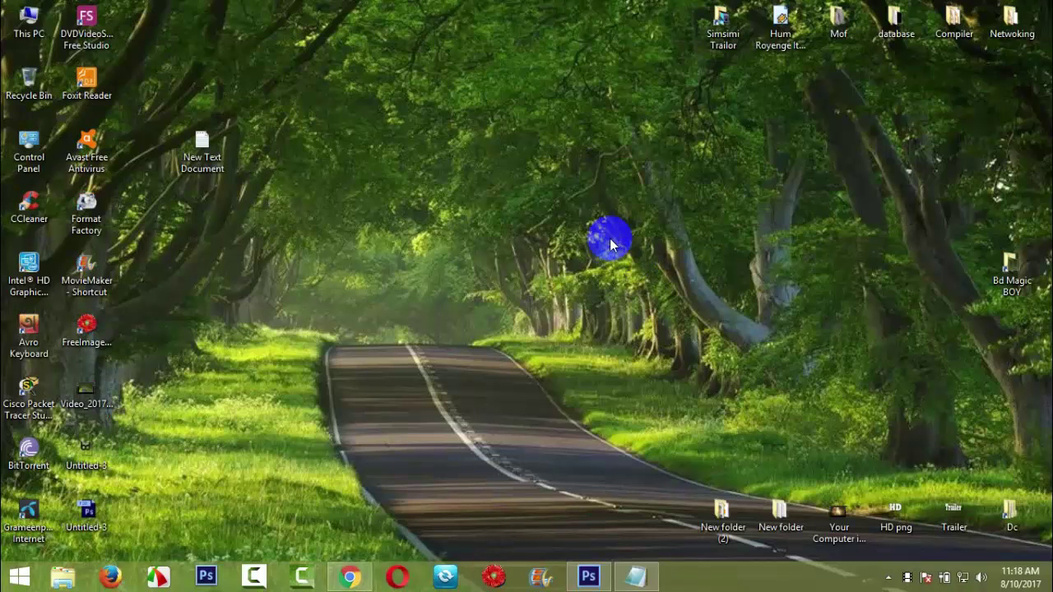
pyautogui.rightClick(482, 94)
pyautogui.click(498, 139)
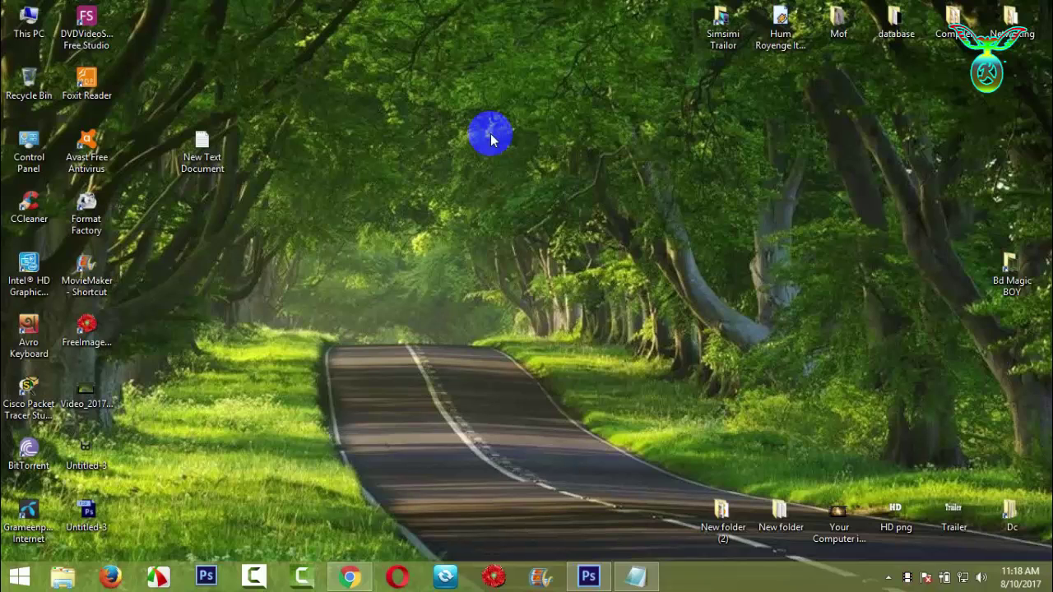
# Switch to Chrome and start creating a new YouTube channel from the account settings' channel list
pyautogui.click(351, 578)
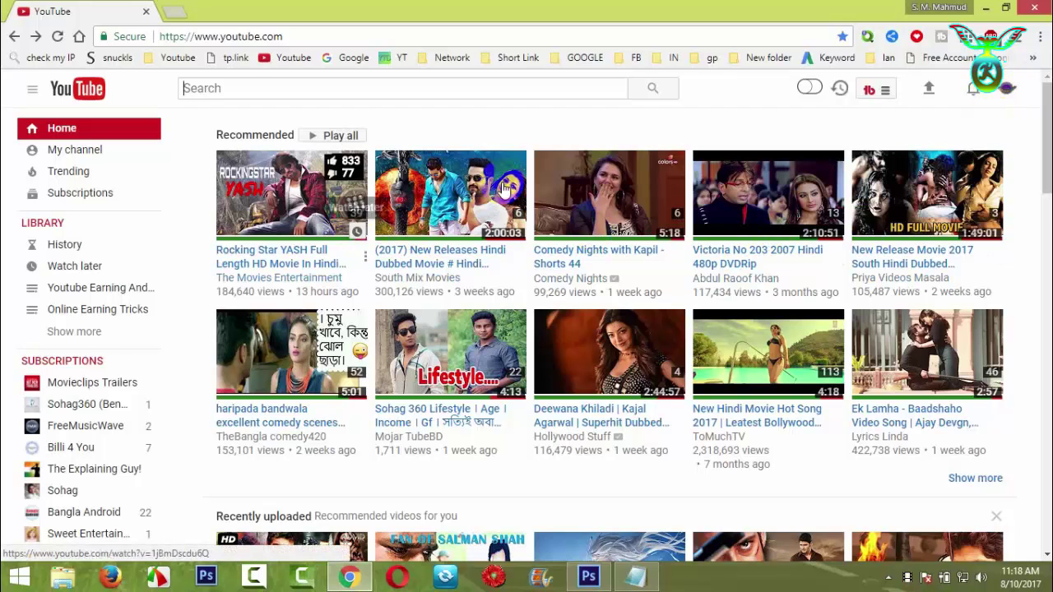
pyautogui.click(1007, 93)
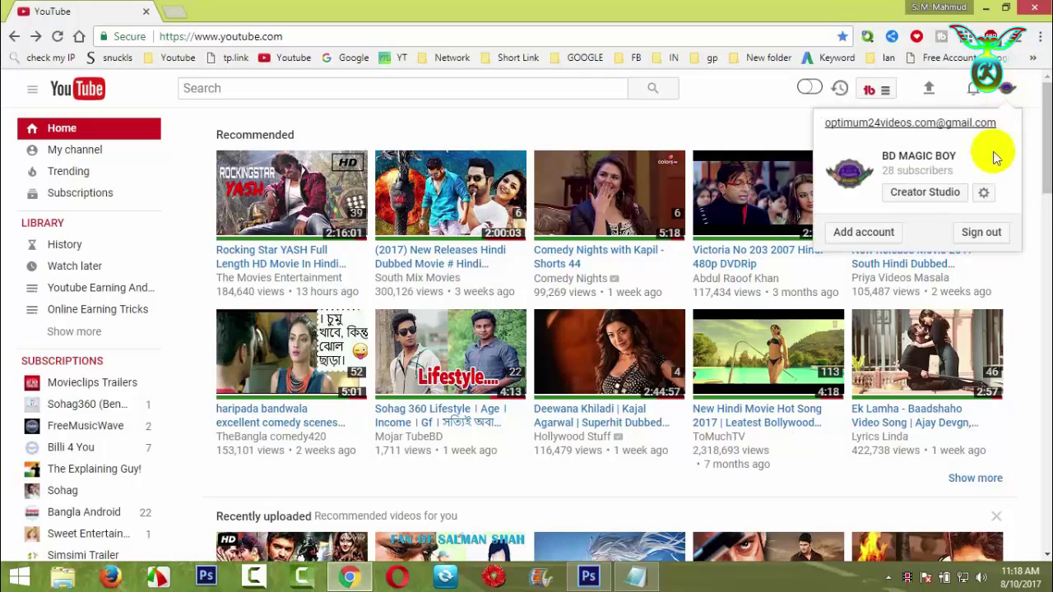
pyautogui.click(983, 193)
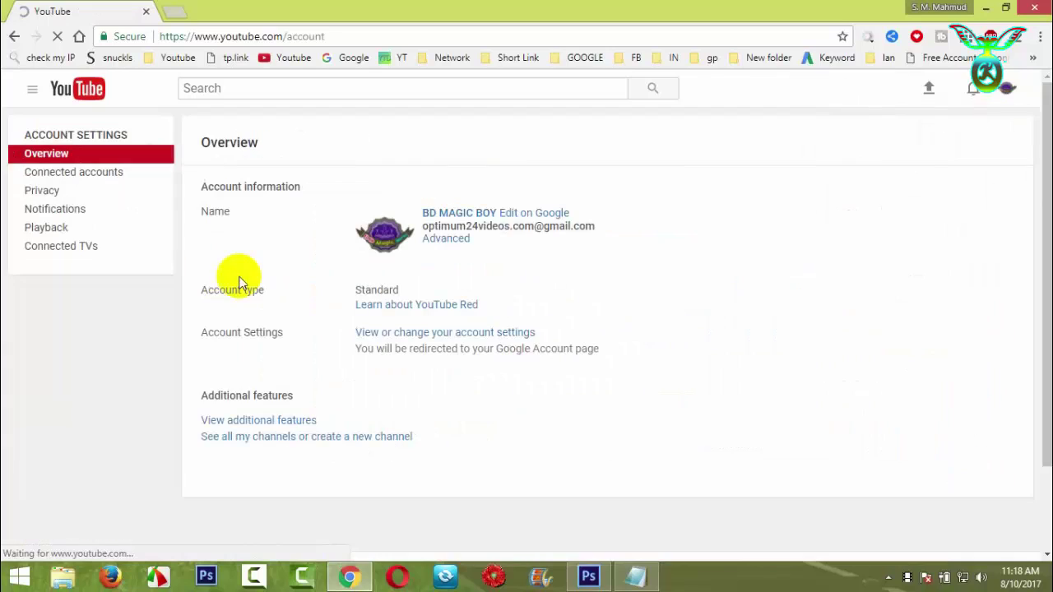
pyautogui.click(271, 437)
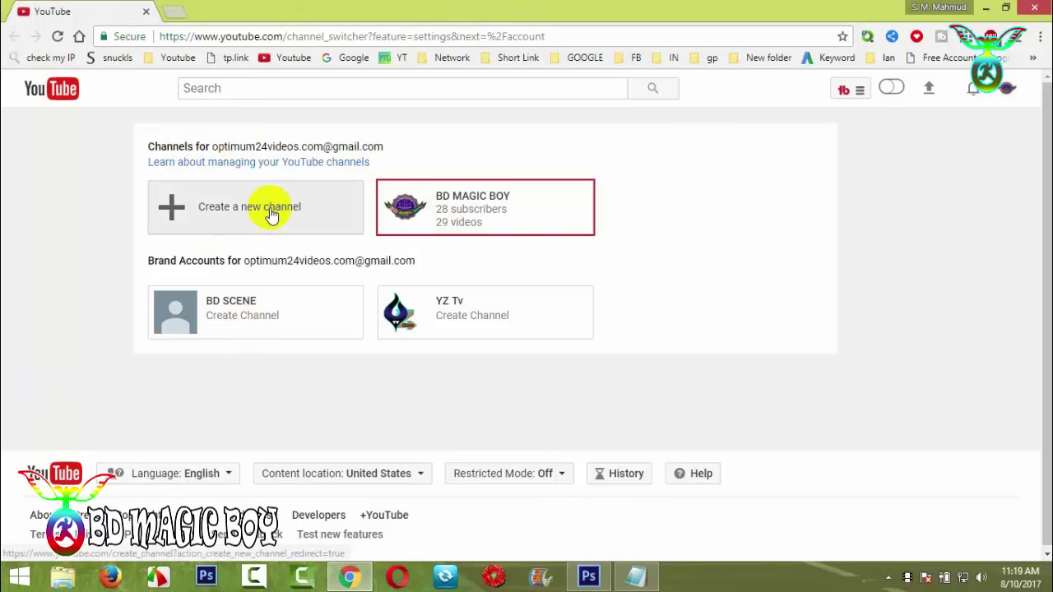
pyautogui.click(244, 210)
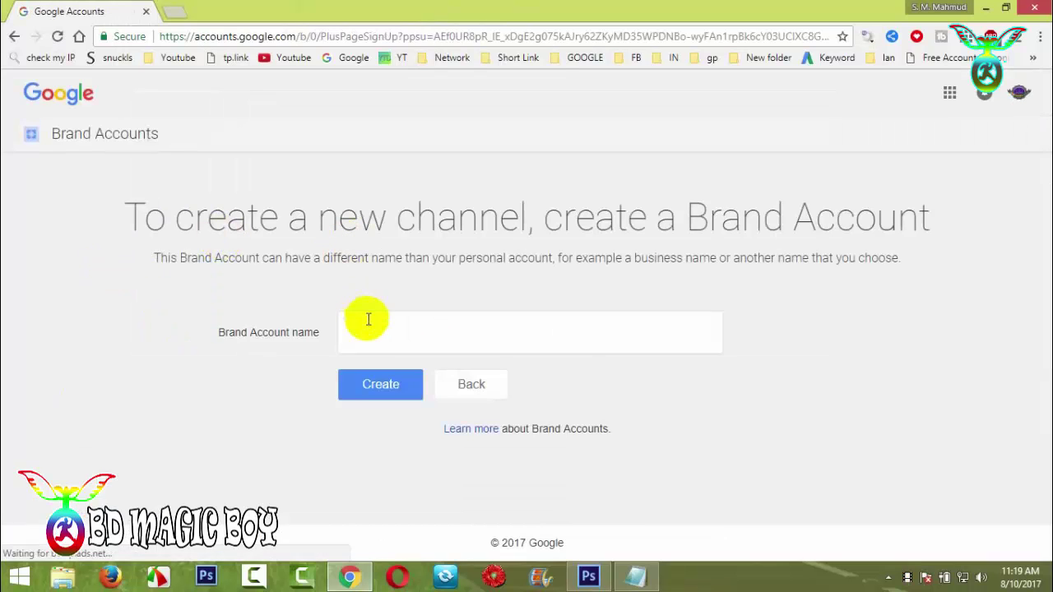
# Copy the name "BD Natural Scenery" from the open Notepad document and create a Brand Account with it
pyautogui.click(635, 579)
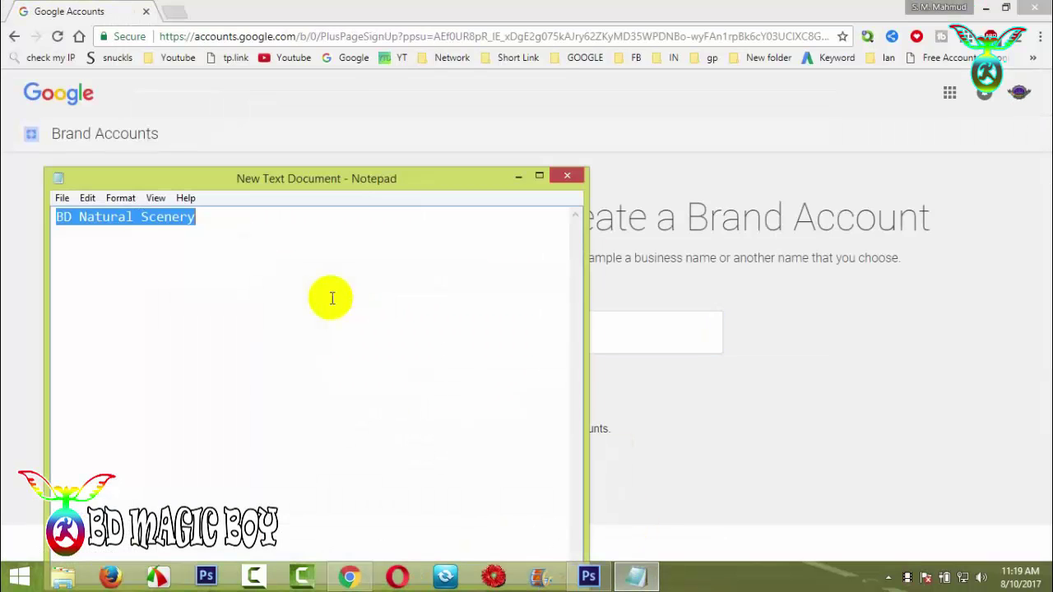
pyautogui.rightClick(186, 222)
pyautogui.click(227, 275)
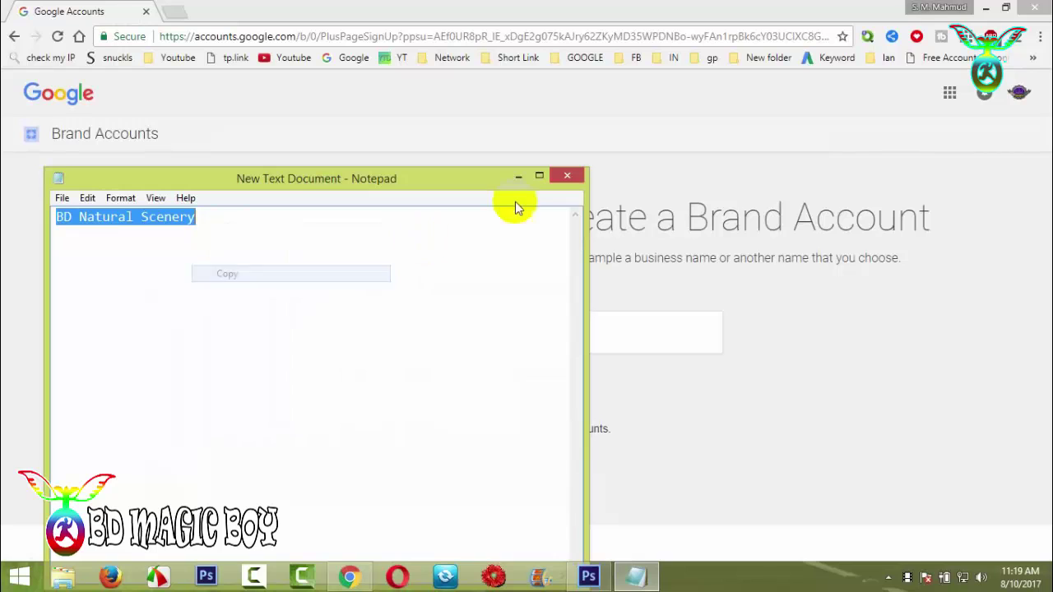
pyautogui.click(518, 176)
pyautogui.rightClick(351, 331)
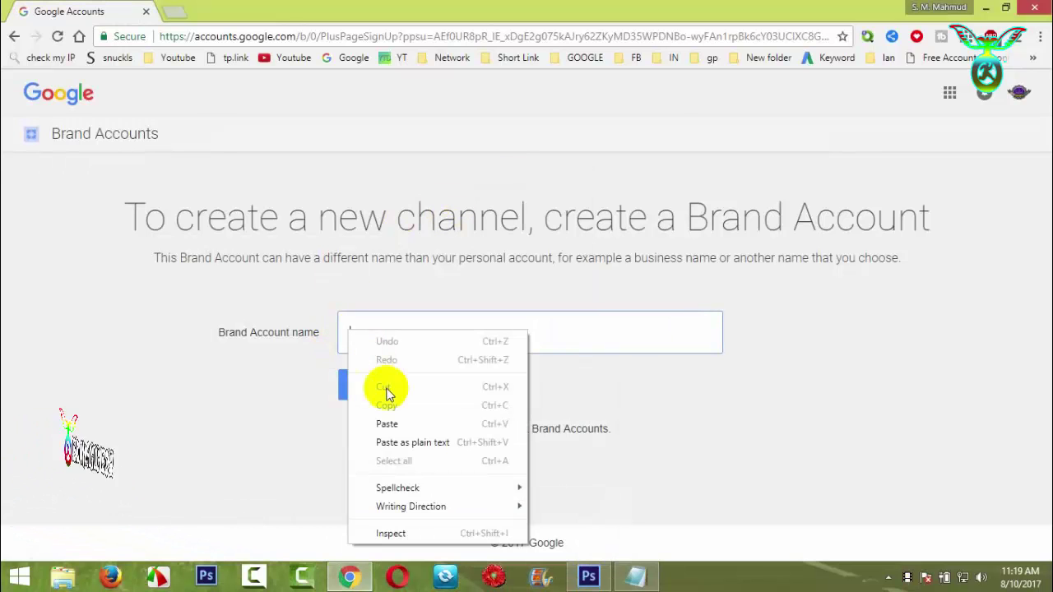
pyautogui.click(393, 423)
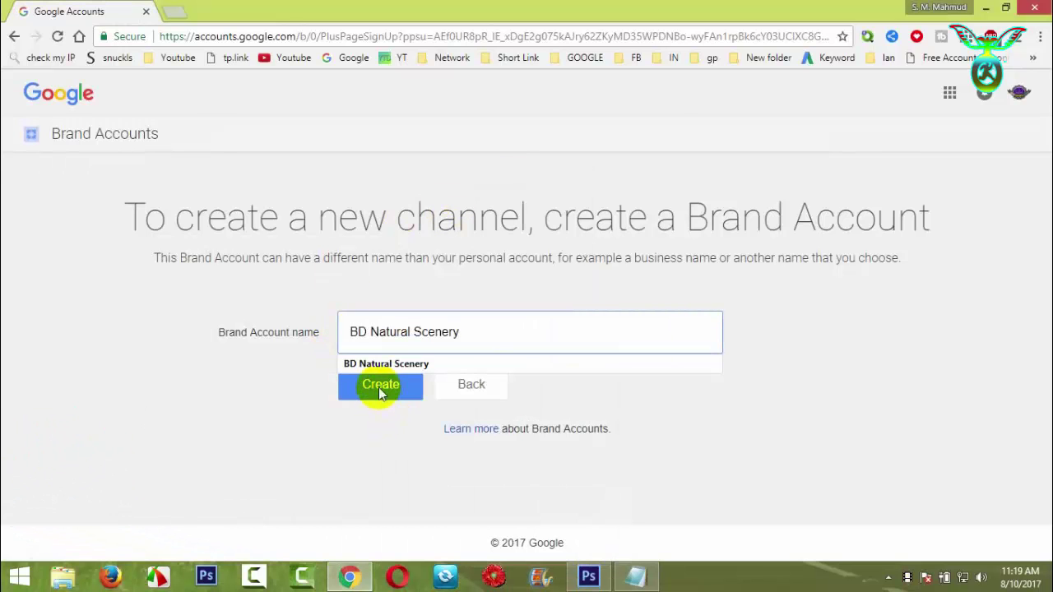
pyautogui.click(378, 388)
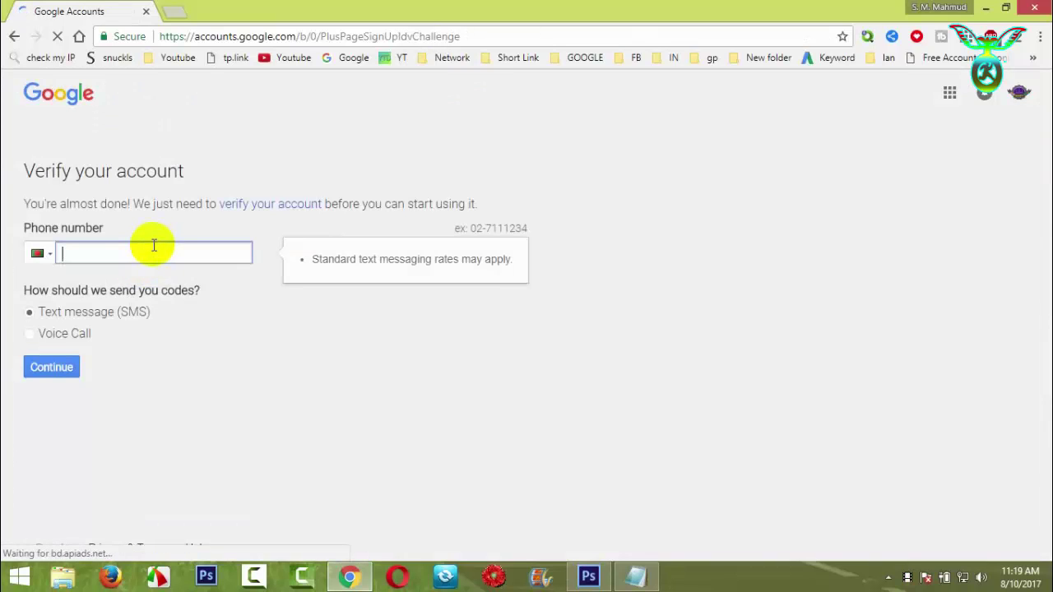
# Verify the account by entering the phone number, requesting a text message, and submitting the verification code
pyautogui.click(118, 253)
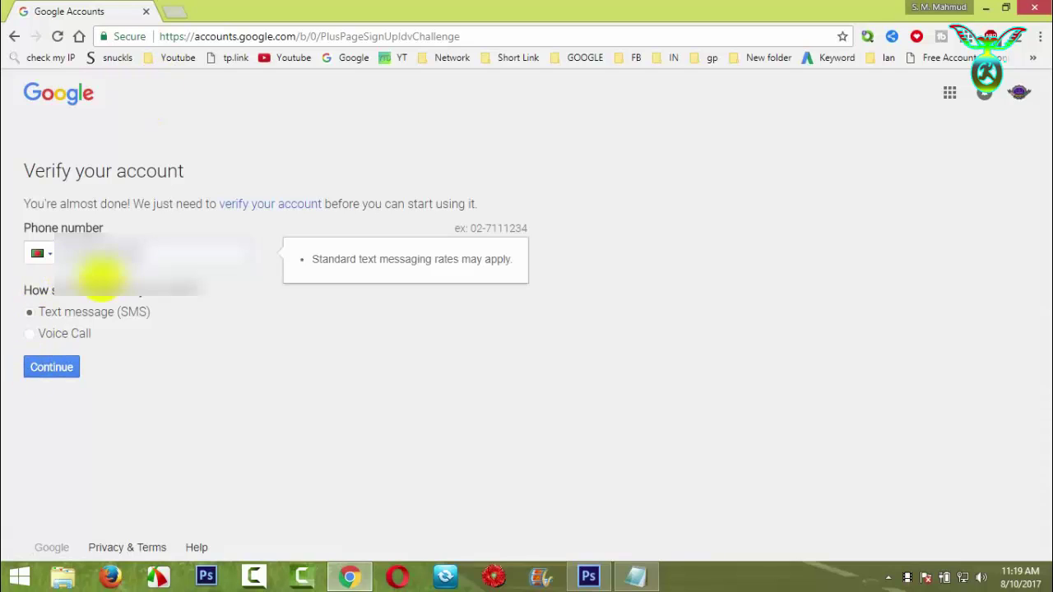
pyautogui.click(66, 371)
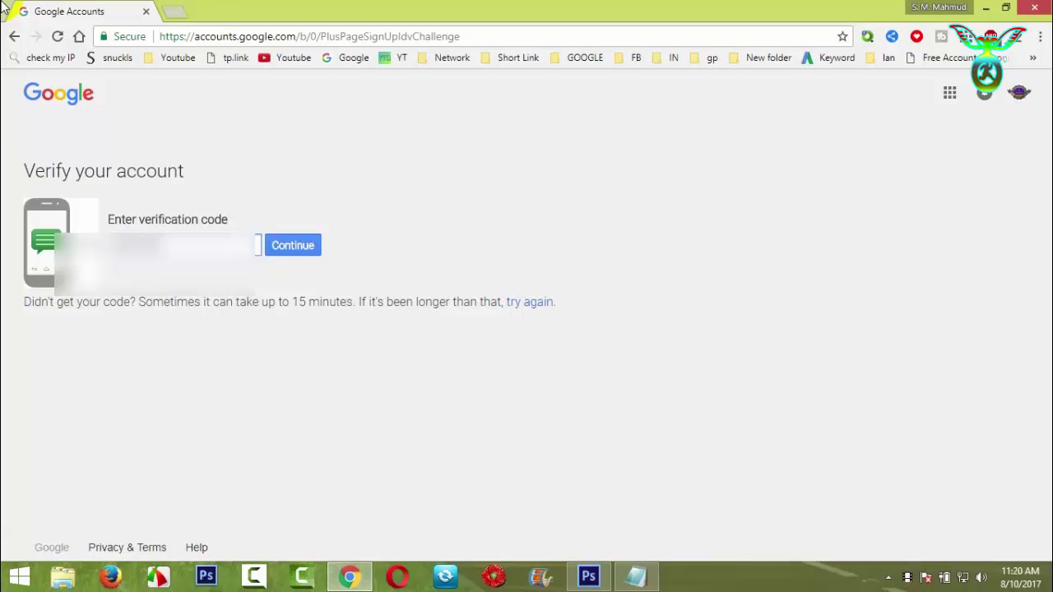
pyautogui.click(277, 243)
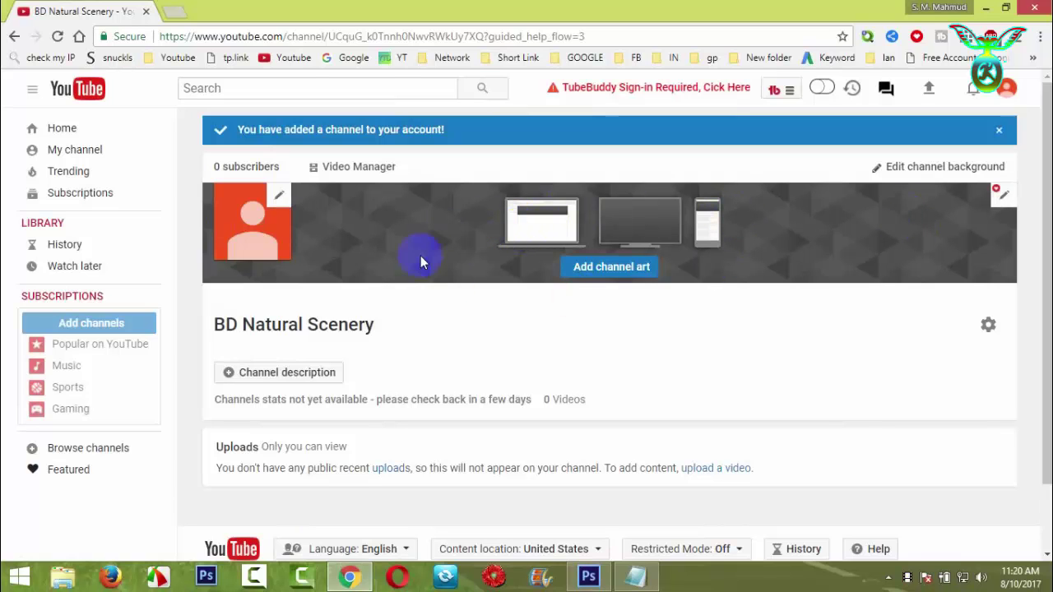
# Preview the Untitled-3 logo image saved on the desktop and close the viewer
pyautogui.click(986, 6)
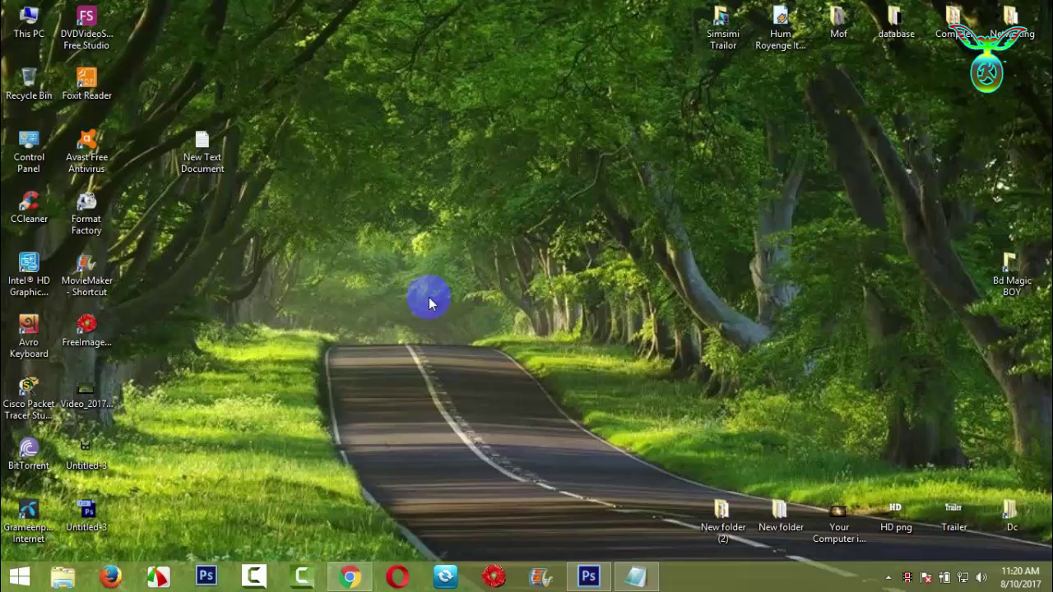
pyautogui.doubleClick(87, 462)
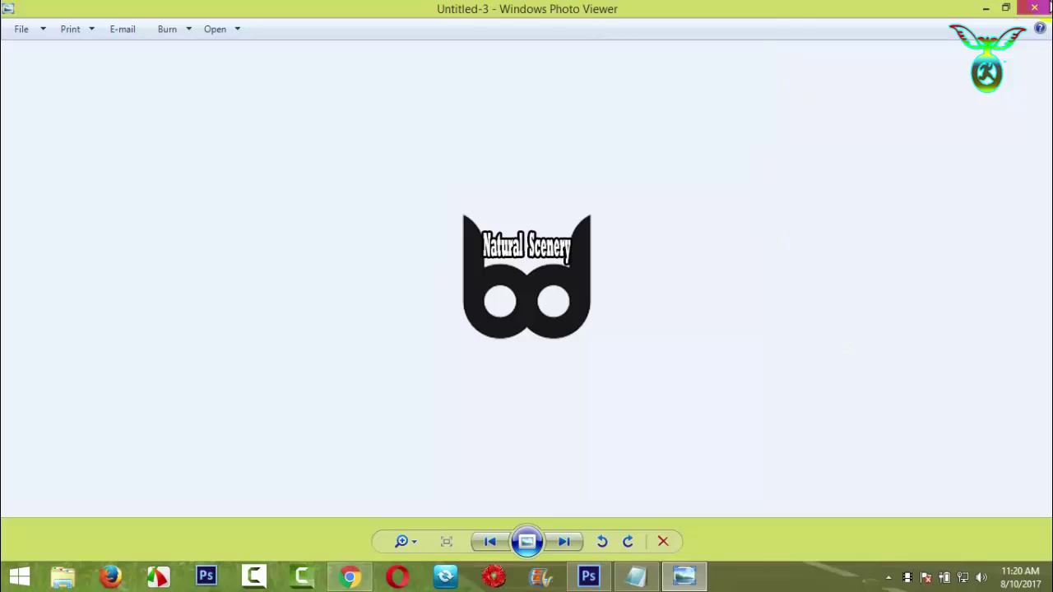
pyautogui.click(1040, 6)
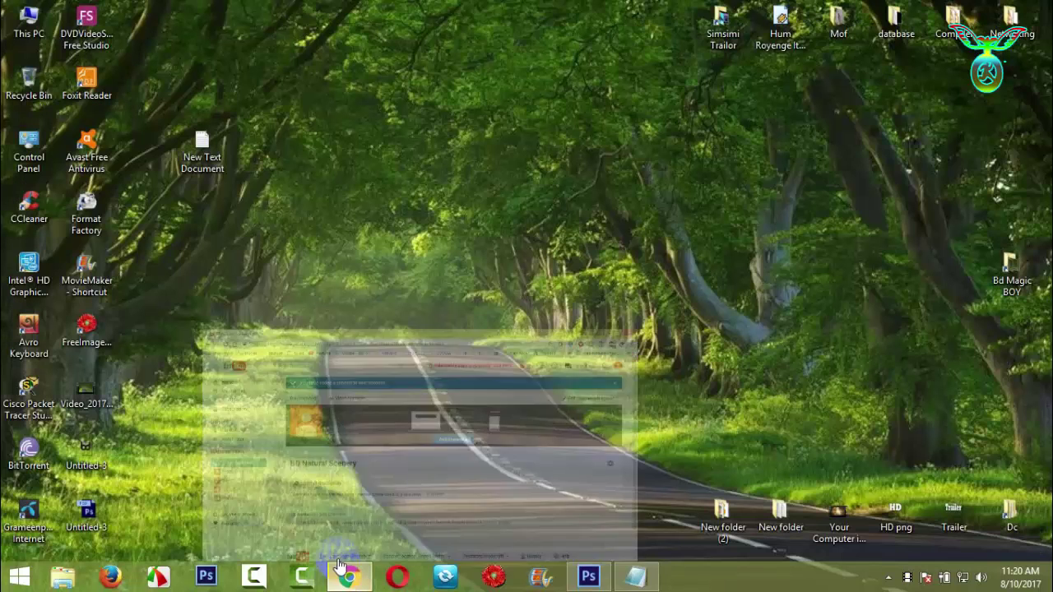
# Return to Chrome, edit the channel icon and upload the "Natural Scenery" logo from the Desktop folder as the profile photo
pyautogui.click(340, 564)
pyautogui.click(290, 254)
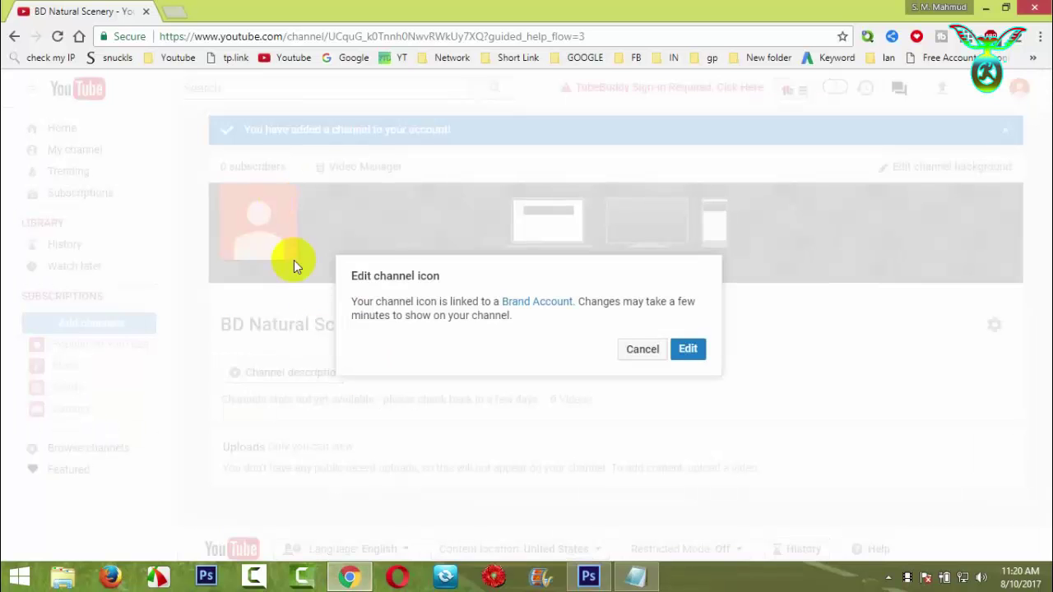
pyautogui.click(683, 353)
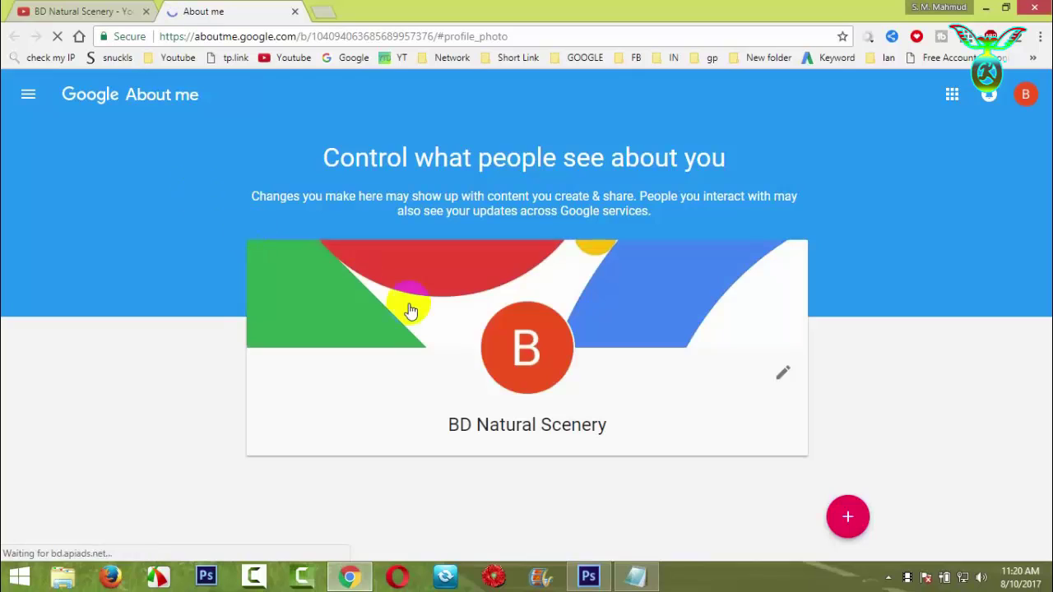
pyautogui.click(523, 337)
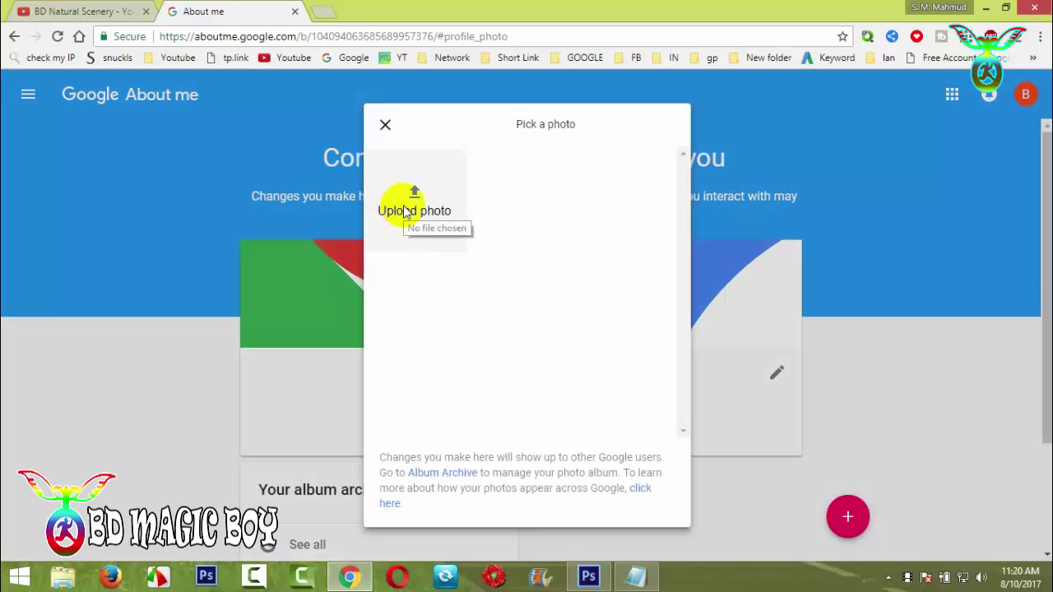
pyautogui.click(413, 208)
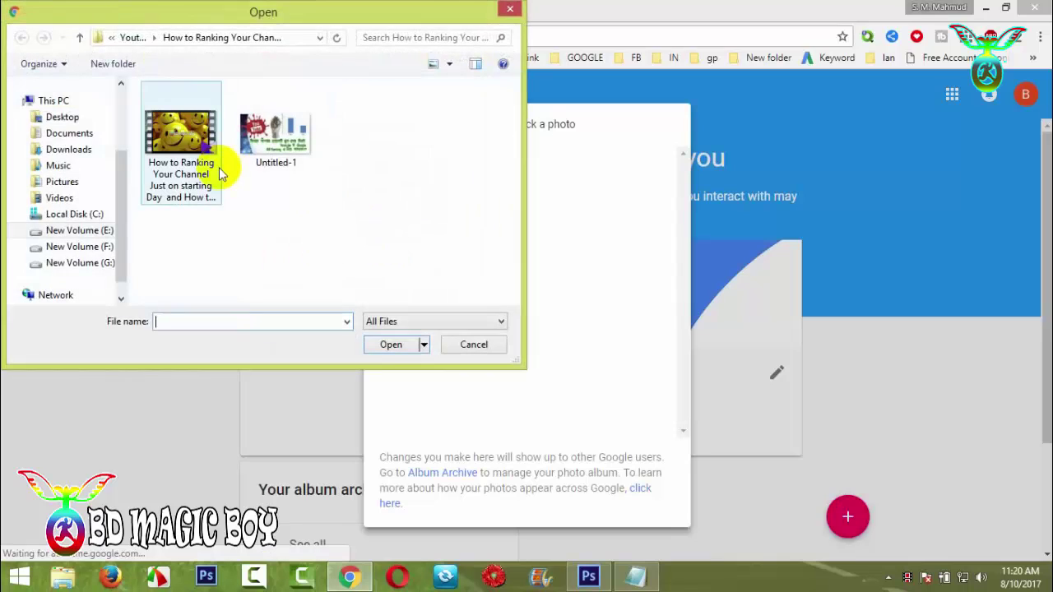
pyautogui.click(59, 116)
pyautogui.moveTo(515, 163); pyautogui.dragTo(513, 276)
pyautogui.doubleClick(262, 190)
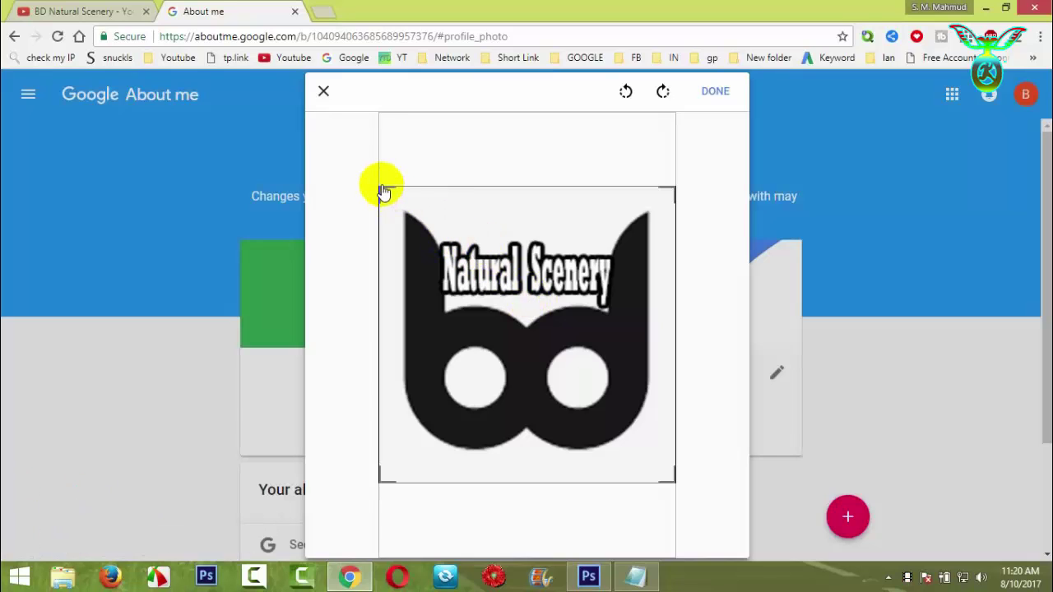
# Tighten the crop frame around the logo, center it, and apply it as the profile photo
pyautogui.moveTo(381, 189); pyautogui.dragTo(395, 200)
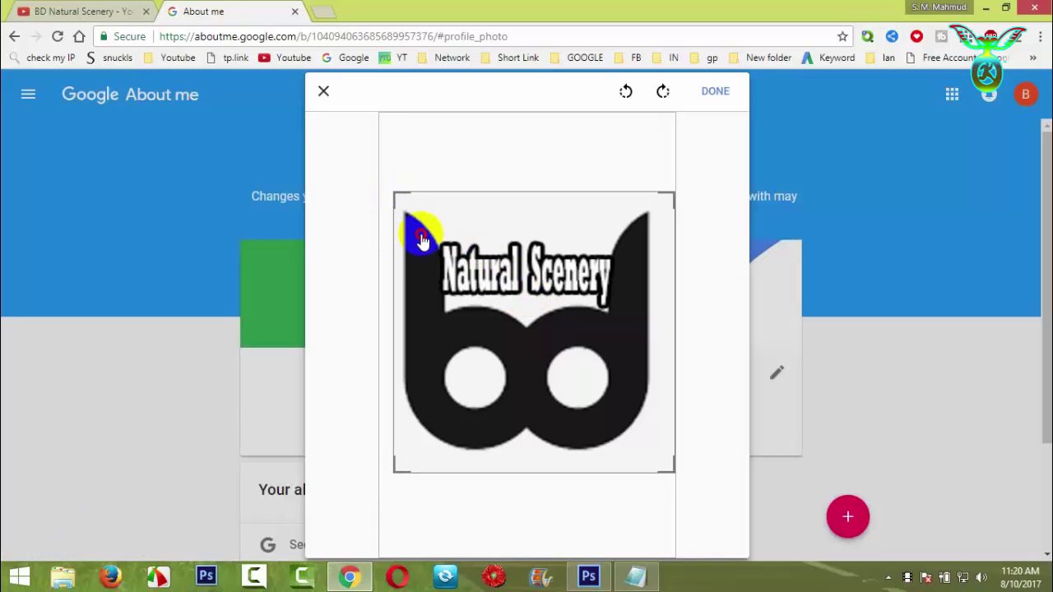
pyautogui.moveTo(418, 234); pyautogui.dragTo(409, 227)
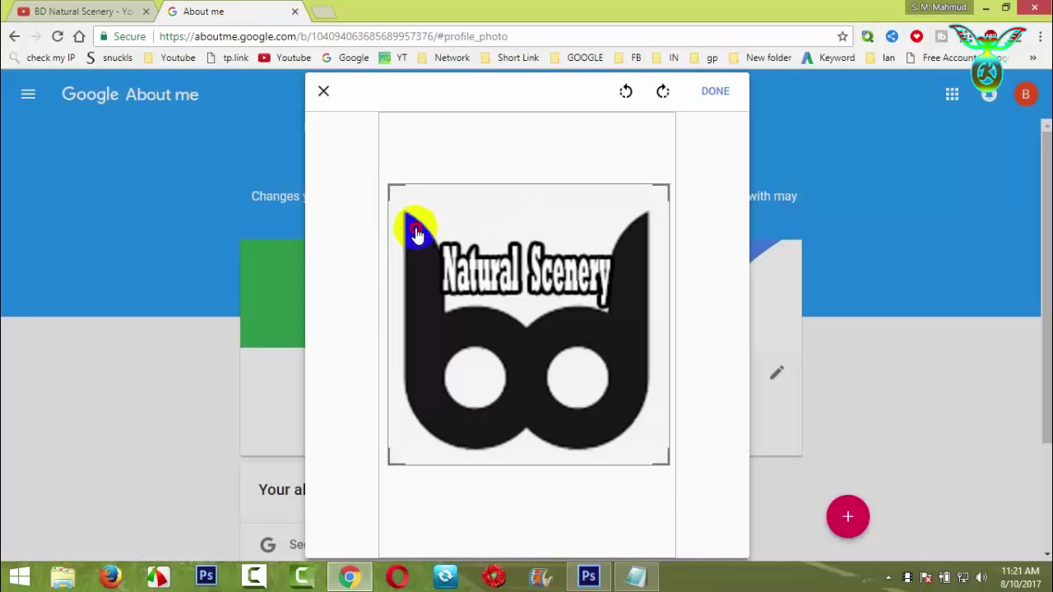
pyautogui.click(712, 94)
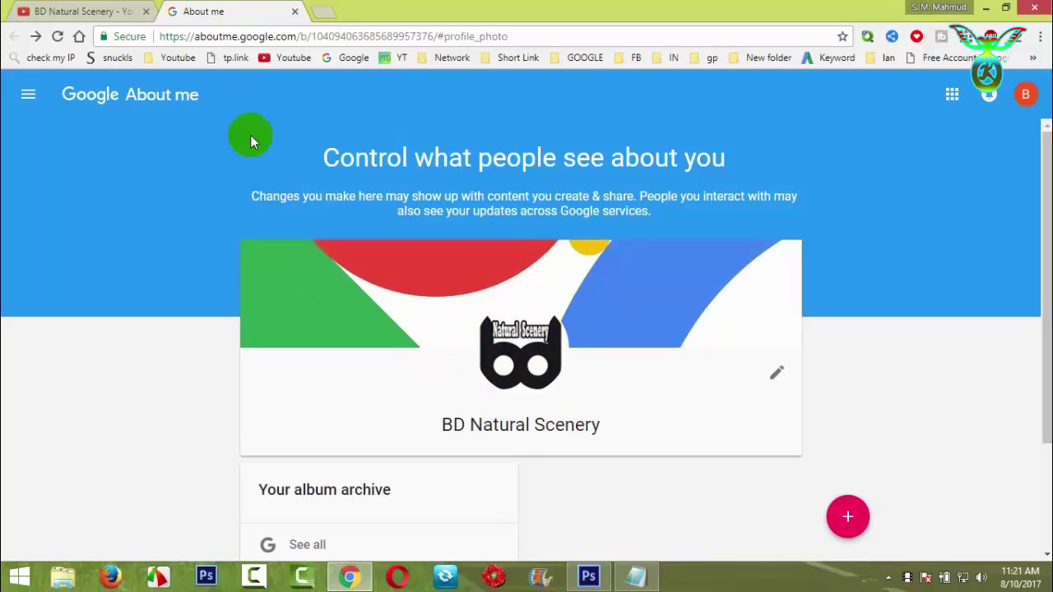
# Compare the icon on the Google profile with the YouTube channel page, reloading the channel page
pyautogui.click(115, 9)
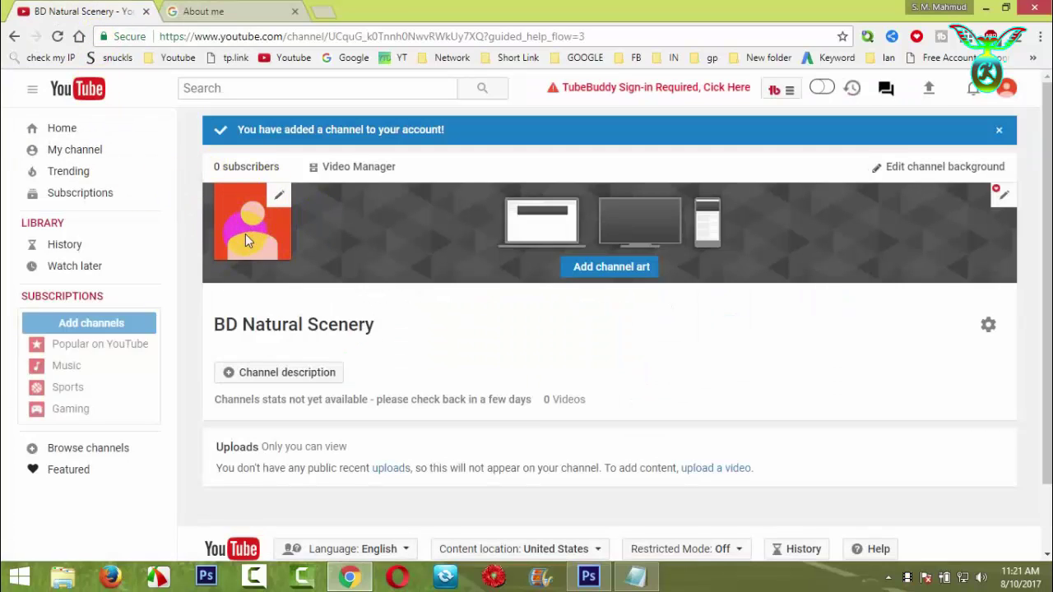
pyautogui.click(197, 11)
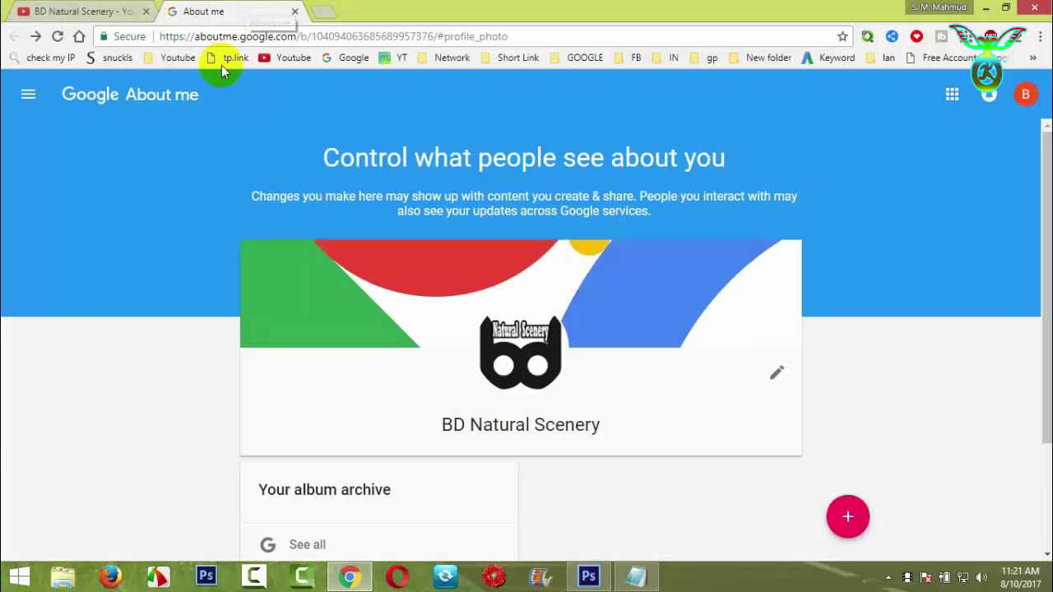
pyautogui.click(112, 9)
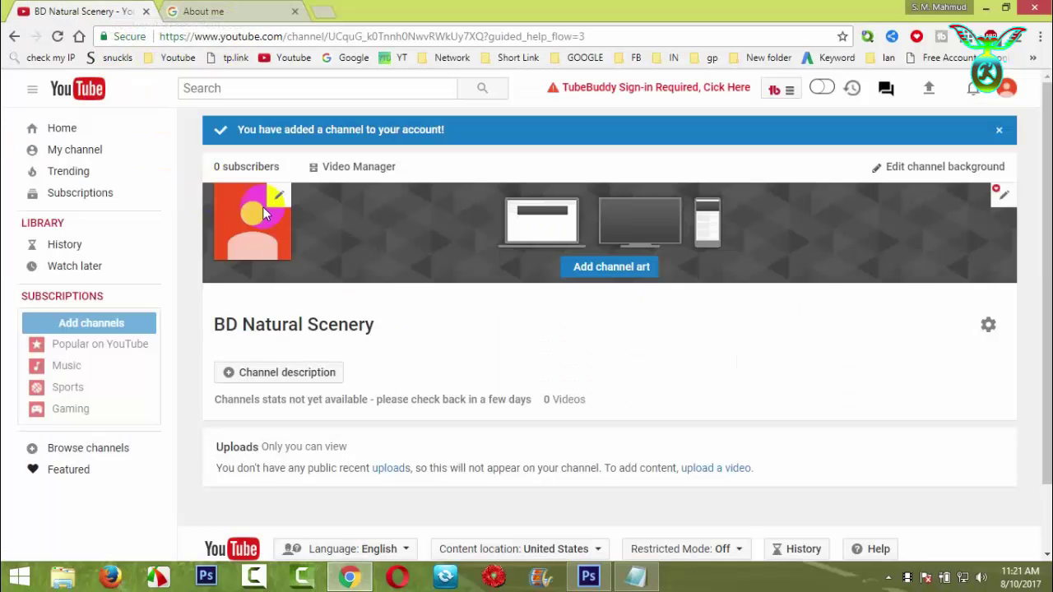
pyautogui.click(57, 37)
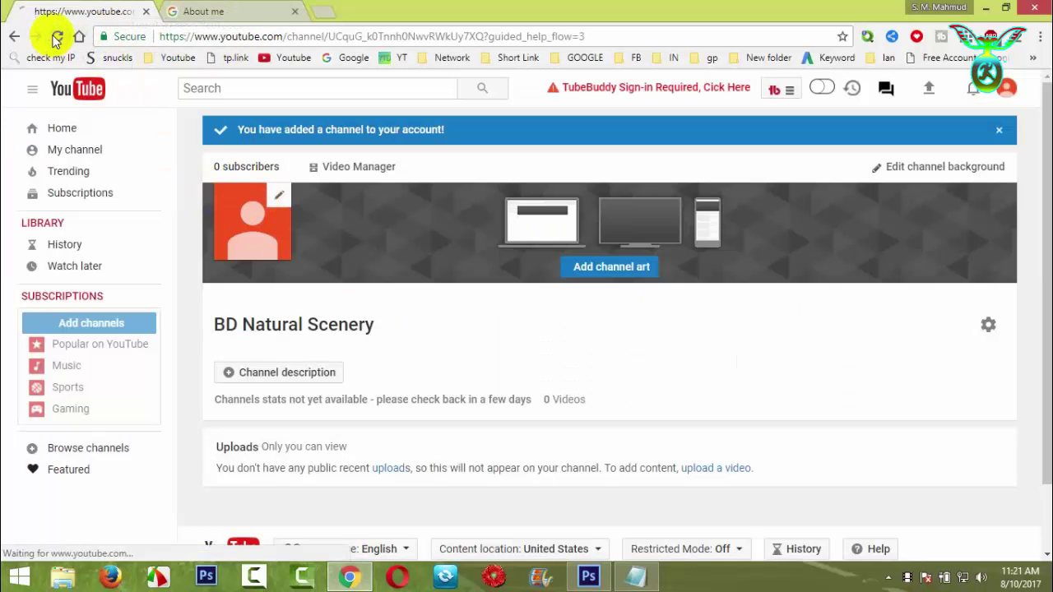
pyautogui.click(275, 237)
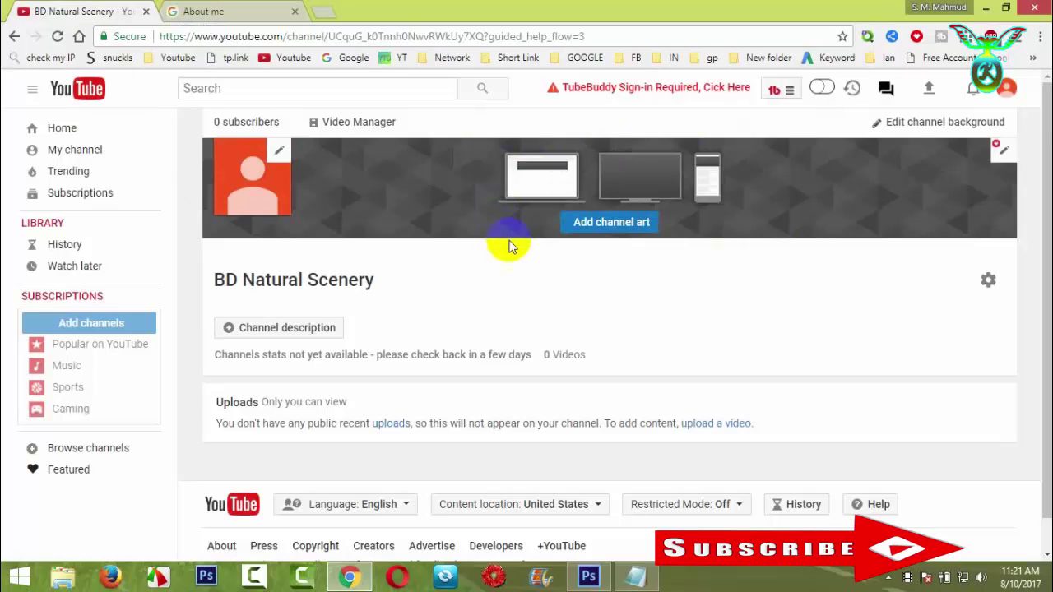
# Open the channel art editor, check the recommended image size, and browse the gallery photos
pyautogui.click(1004, 148)
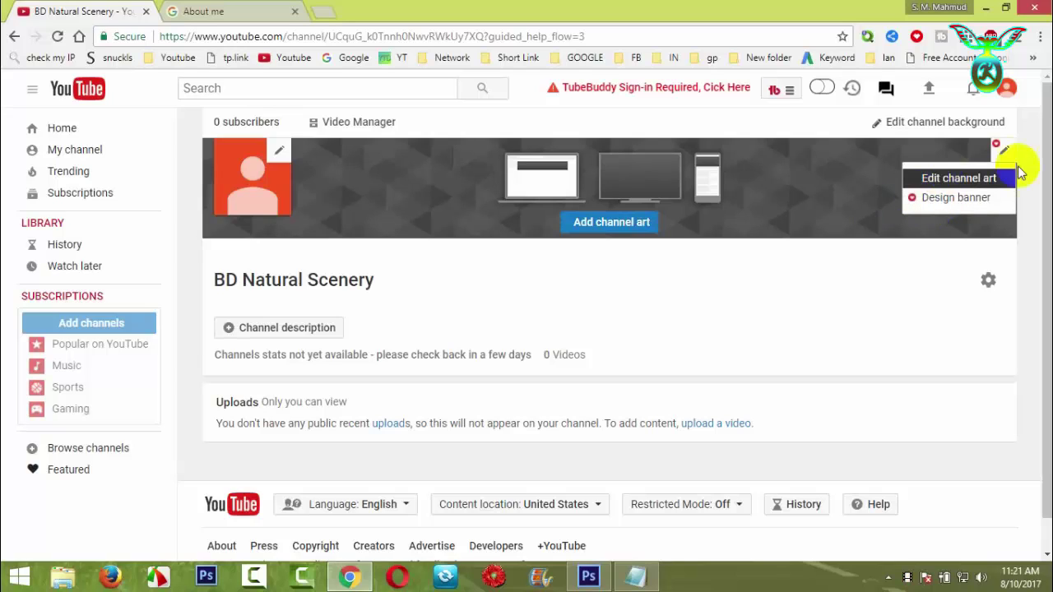
pyautogui.click(958, 179)
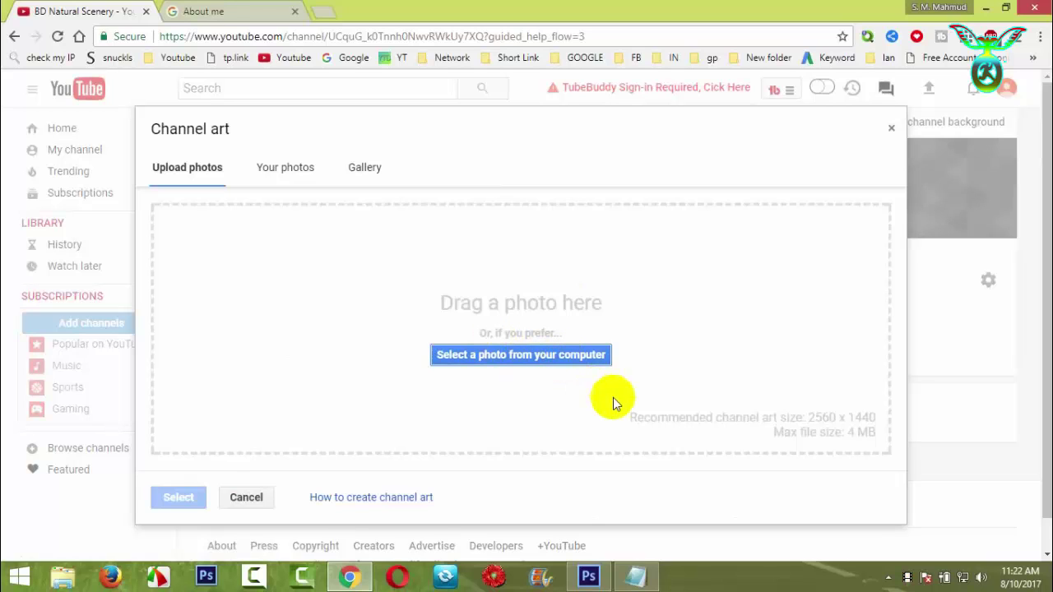
pyautogui.click(824, 418)
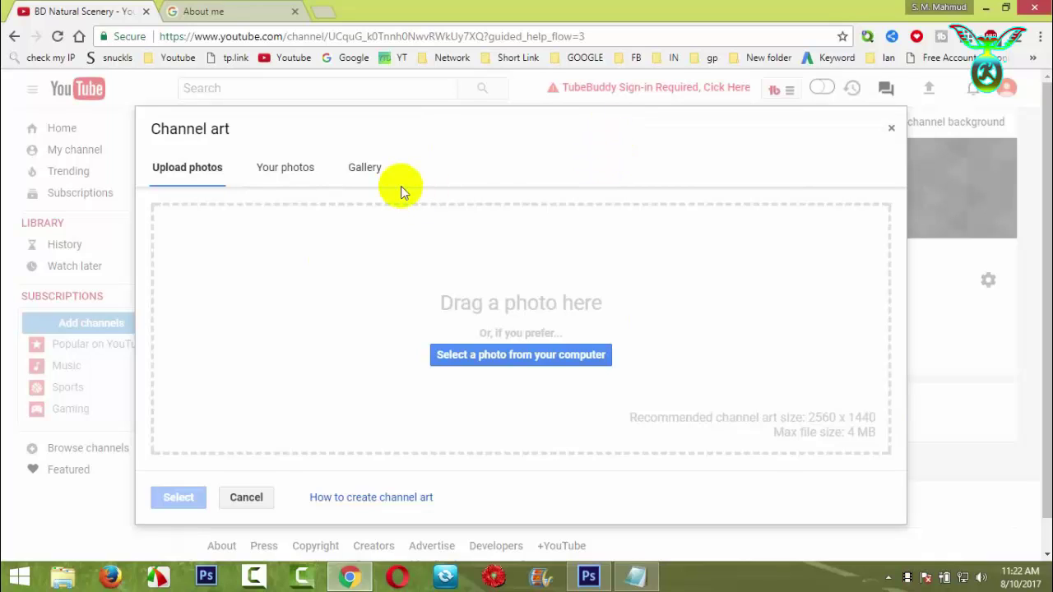
pyautogui.click(360, 170)
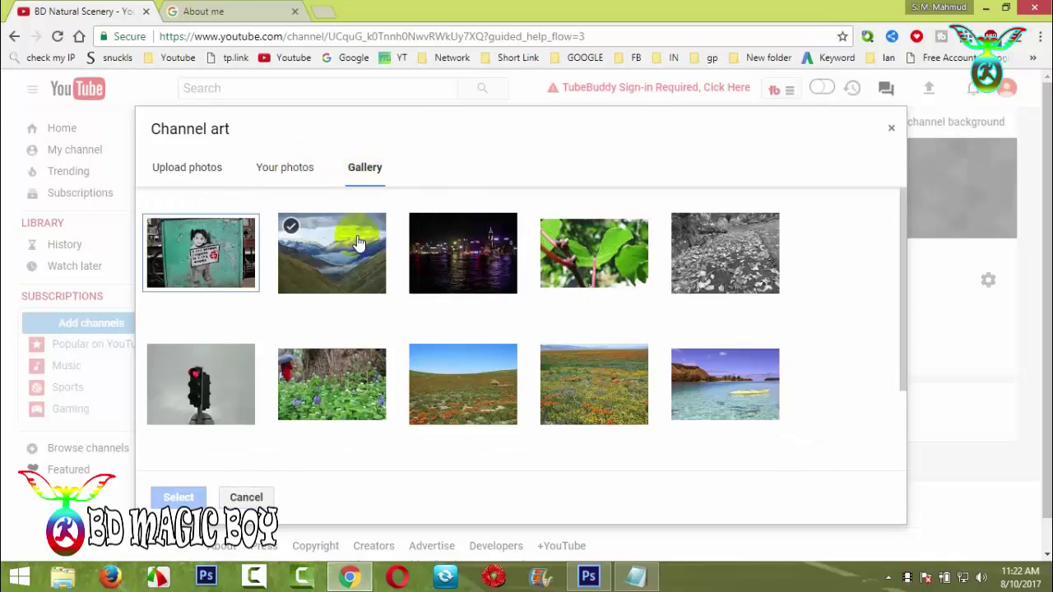
pyautogui.click(458, 349)
pyautogui.scroll(-1, 461, 342)
pyautogui.scroll(-1, 461, 342)
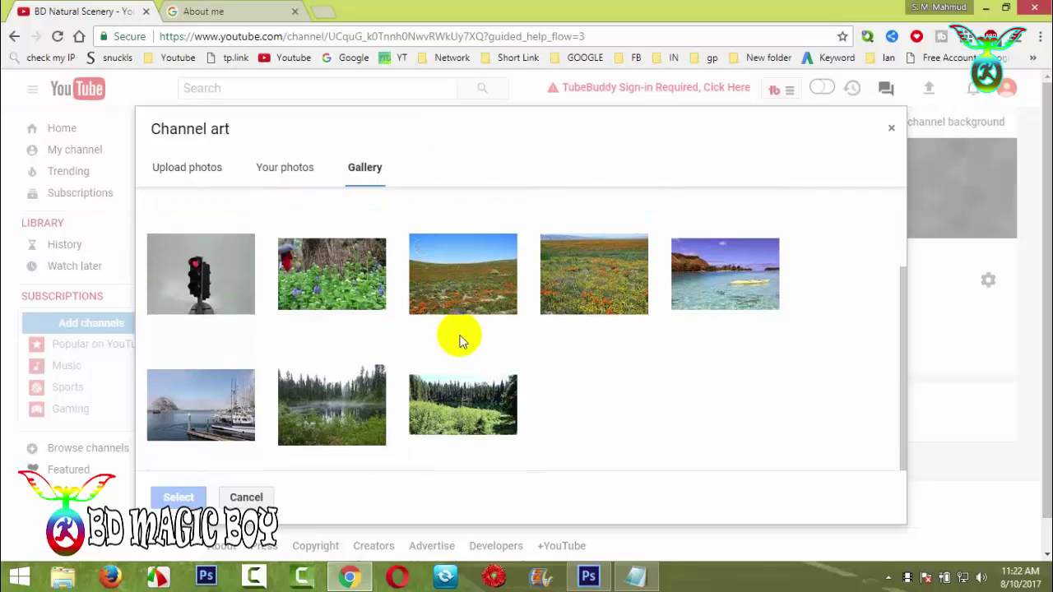
# Browse the gallery photos, choose the green garden photo with purple flowers, and apply it as the channel art
pyautogui.scroll(3, 460, 339)
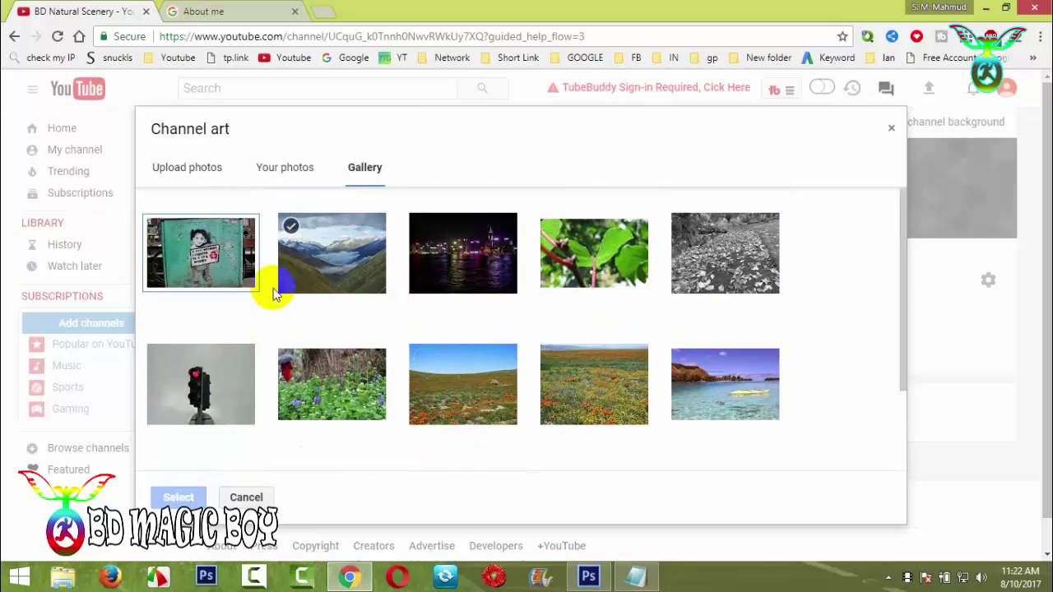
pyautogui.scroll(-3, 274, 288)
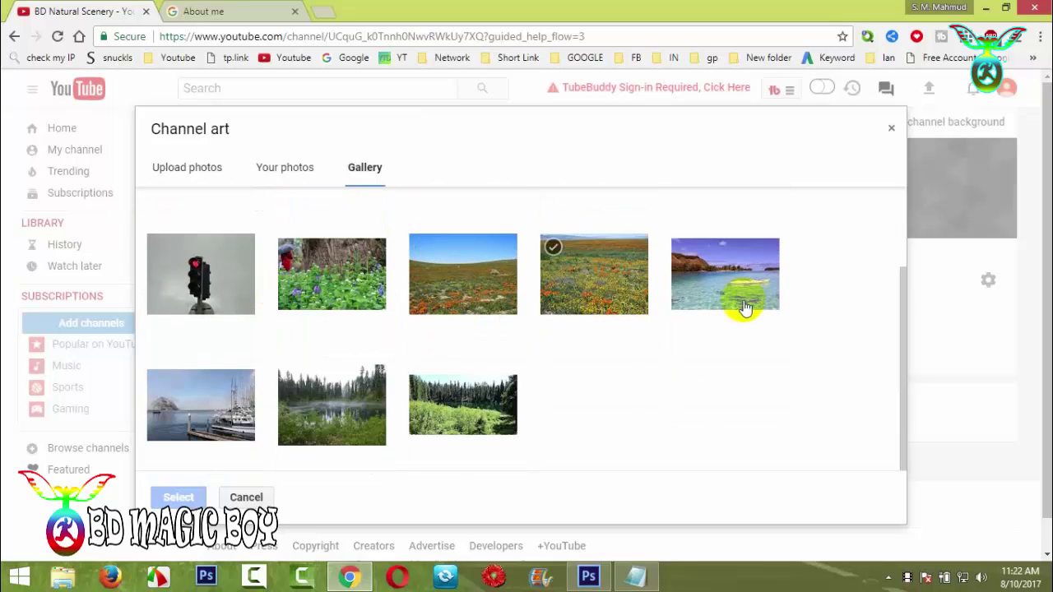
pyautogui.click(338, 290)
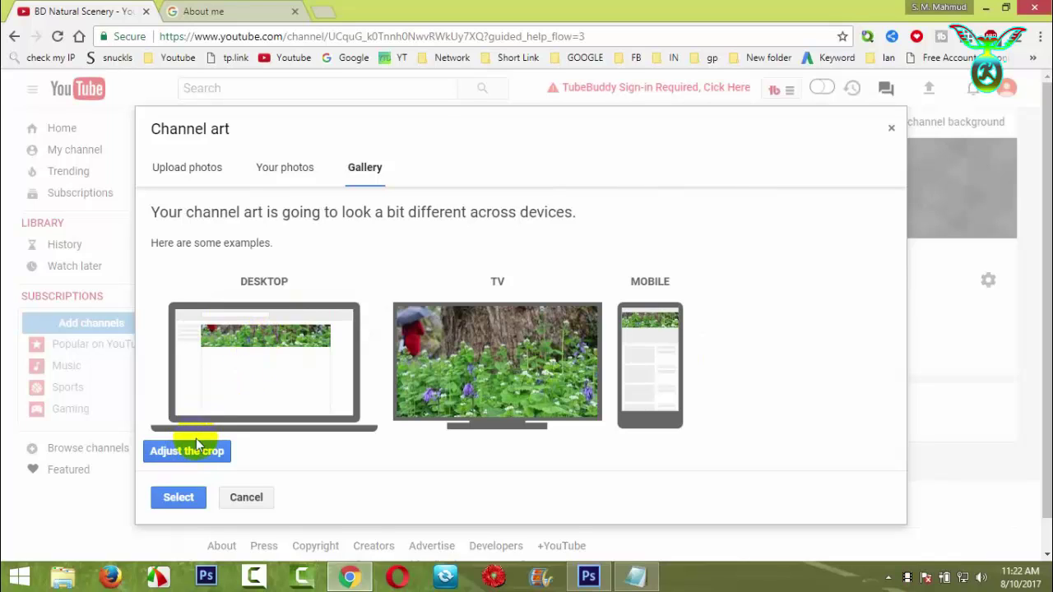
pyautogui.click(179, 498)
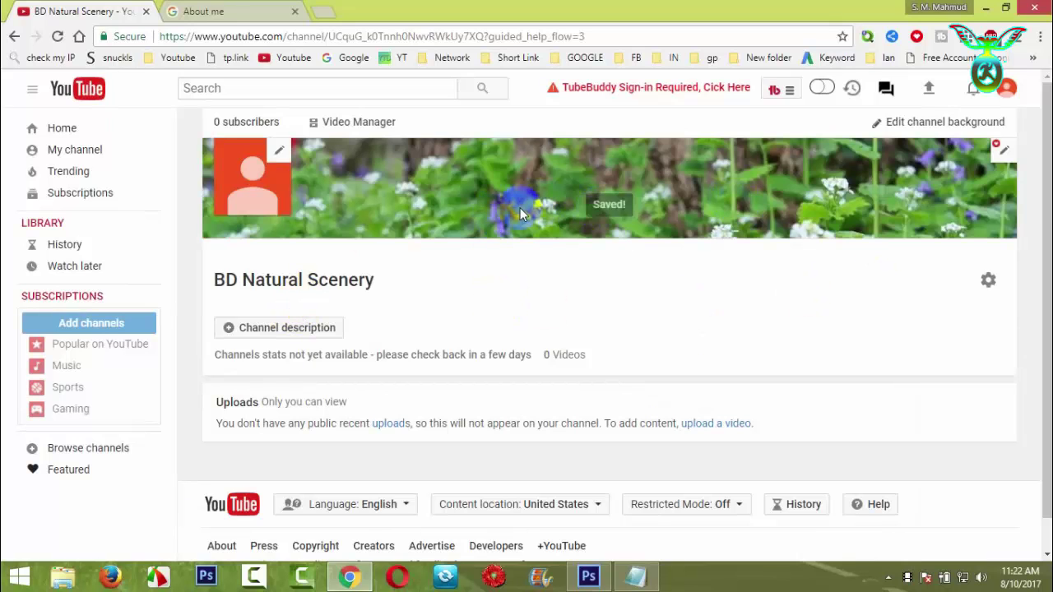
# Reopen the channel art editor, choose the purple-flower garden photo from the gallery again, and open its crop adjustment
pyautogui.click(1014, 153)
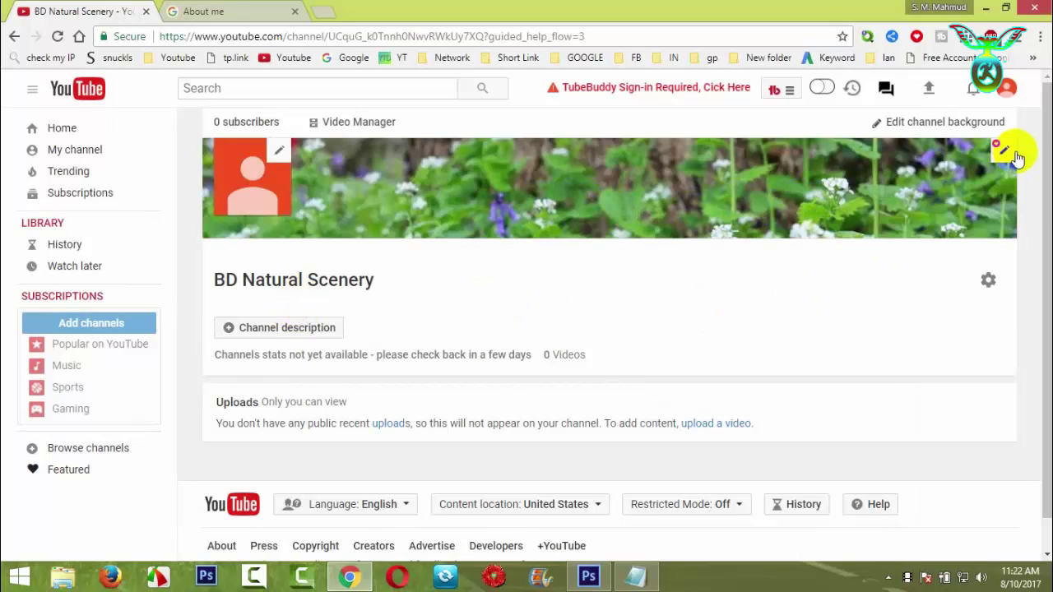
pyautogui.click(964, 180)
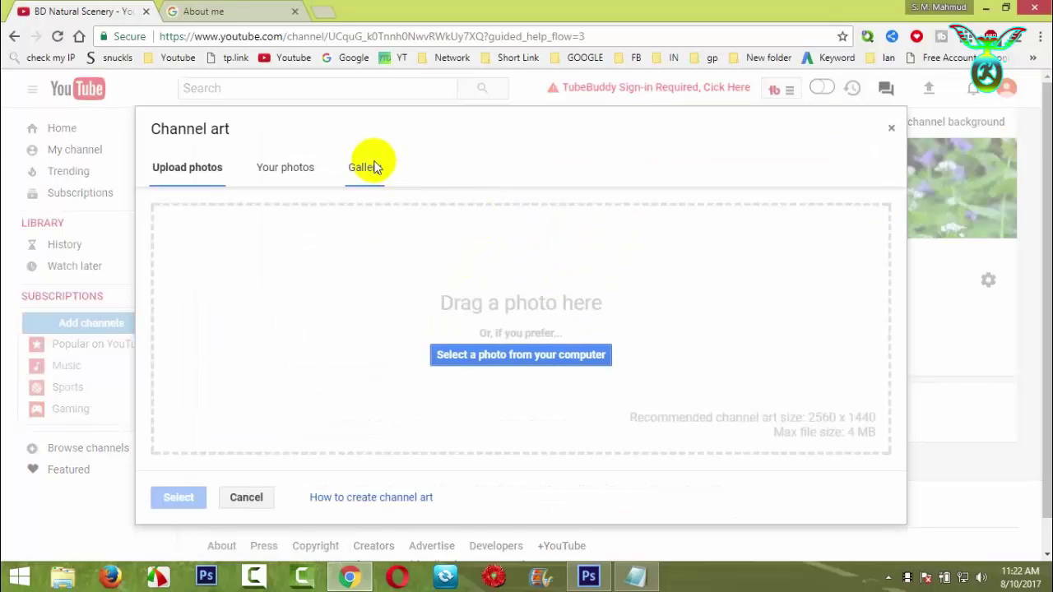
pyautogui.click(367, 169)
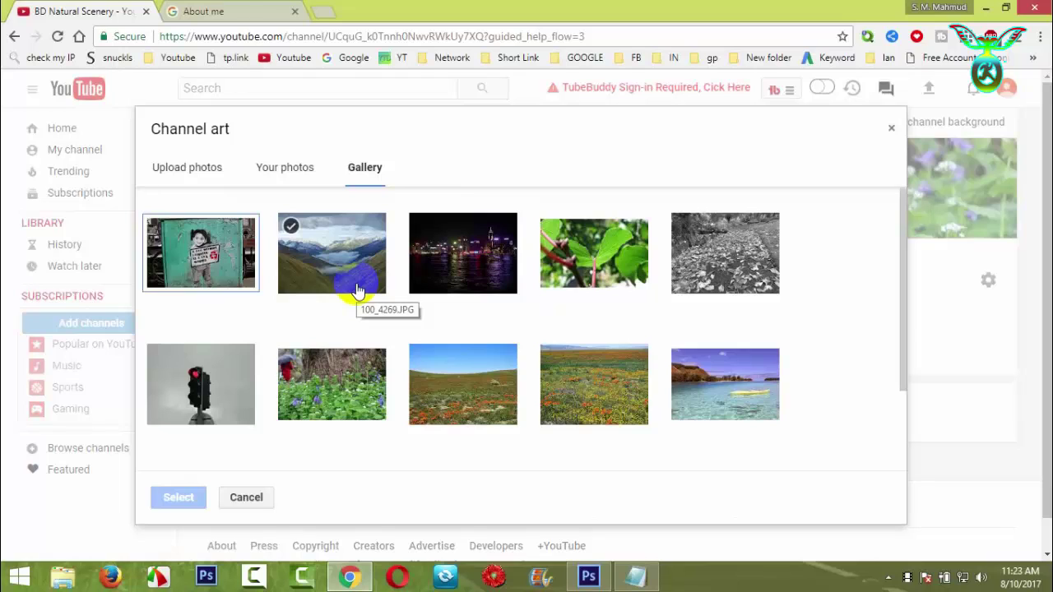
pyautogui.click(346, 366)
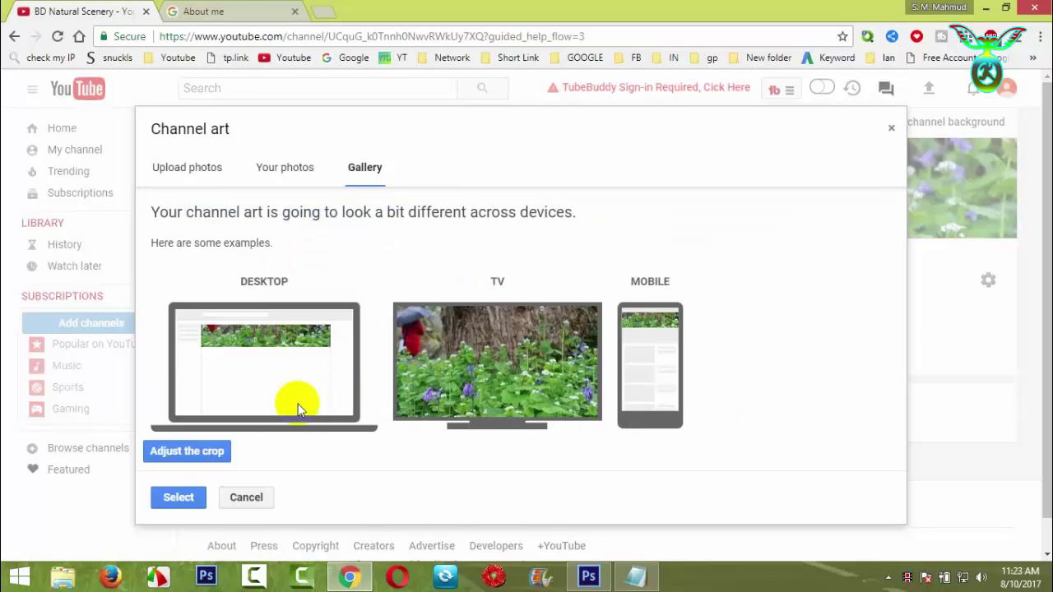
pyautogui.click(205, 452)
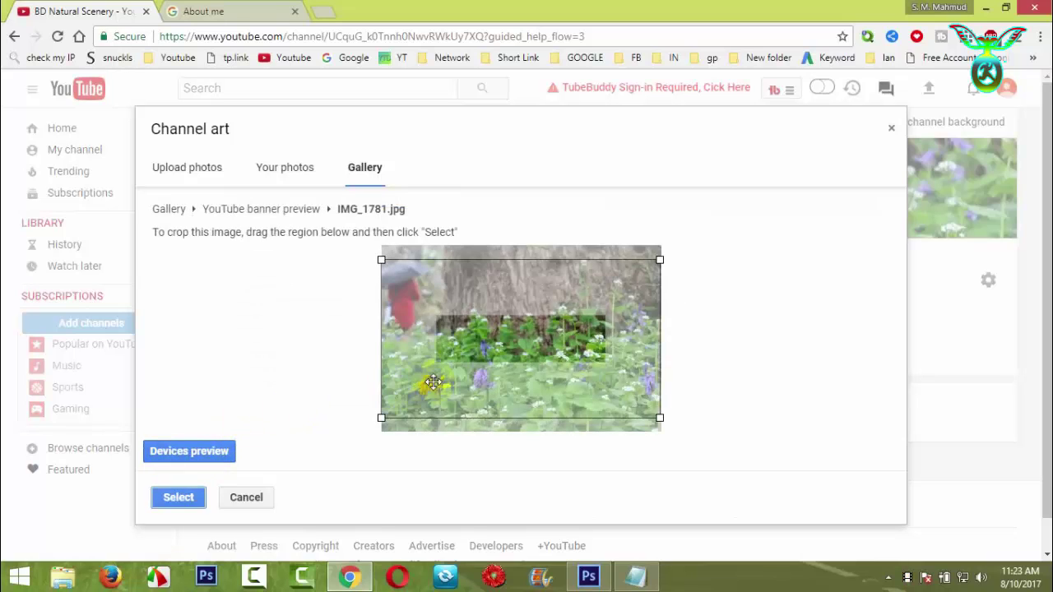
# Shift the crop region down to the photo's lower edge, preview it across devices, apply it as channel art, and reload the channel page
pyautogui.moveTo(432, 381); pyautogui.dragTo(433, 425)
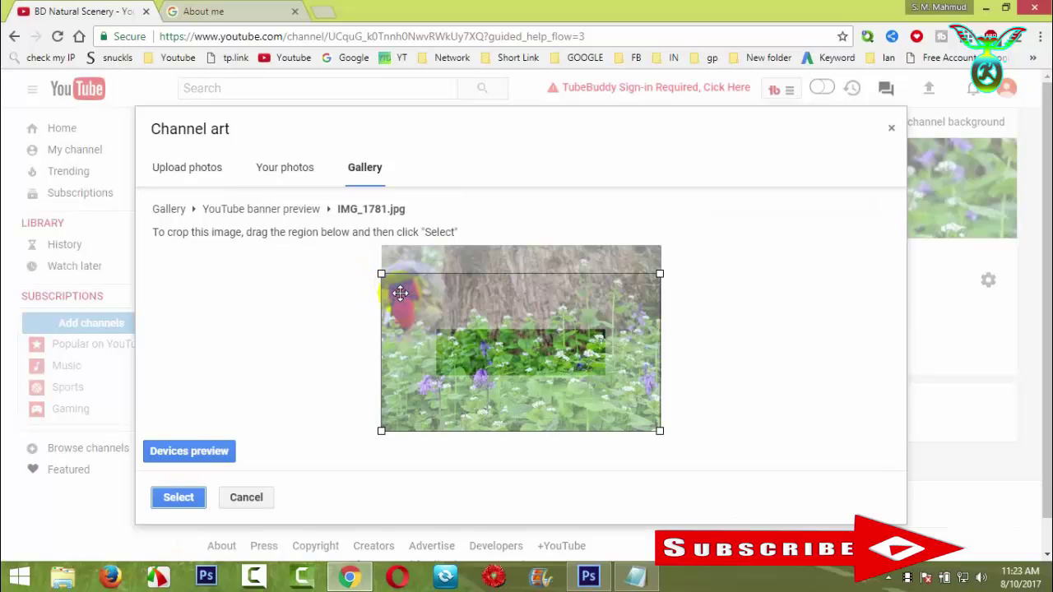
pyautogui.moveTo(400, 293); pyautogui.dragTo(365, 317)
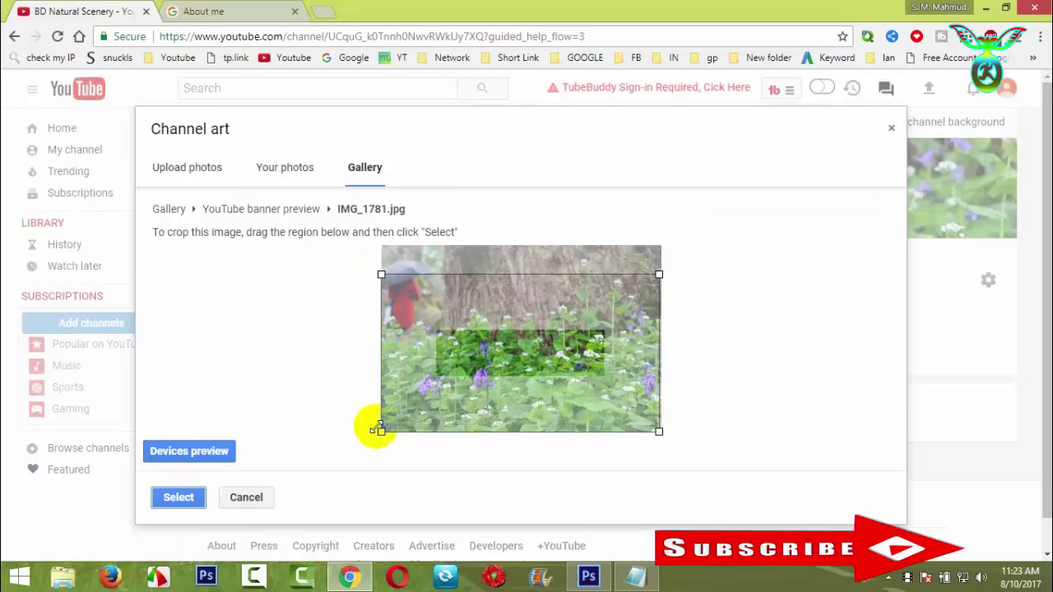
pyautogui.moveTo(535, 349); pyautogui.dragTo(556, 348)
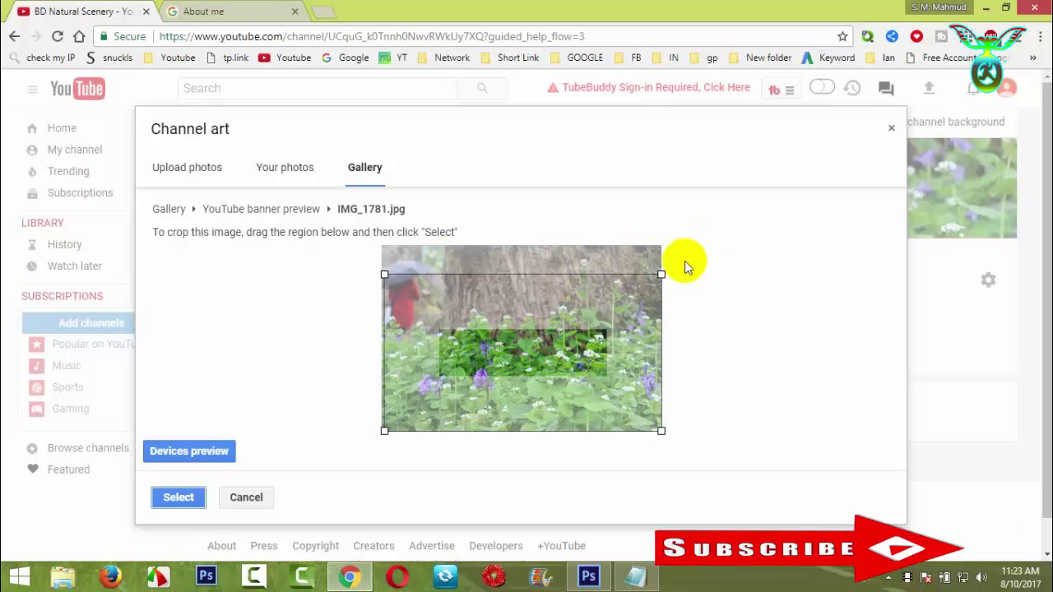
pyautogui.moveTo(626, 276); pyautogui.dragTo(658, 263)
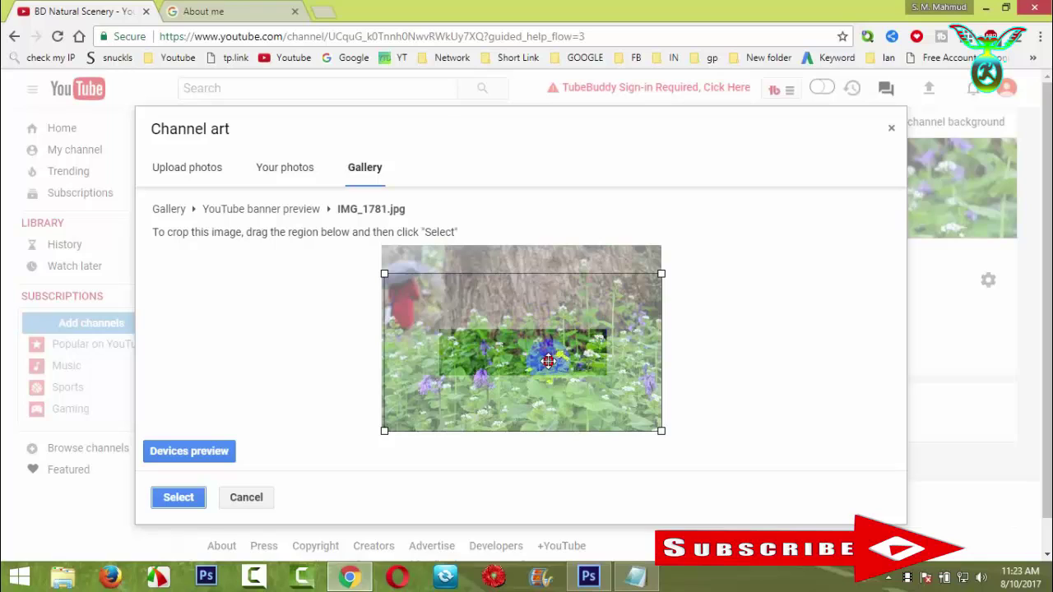
pyautogui.click(208, 456)
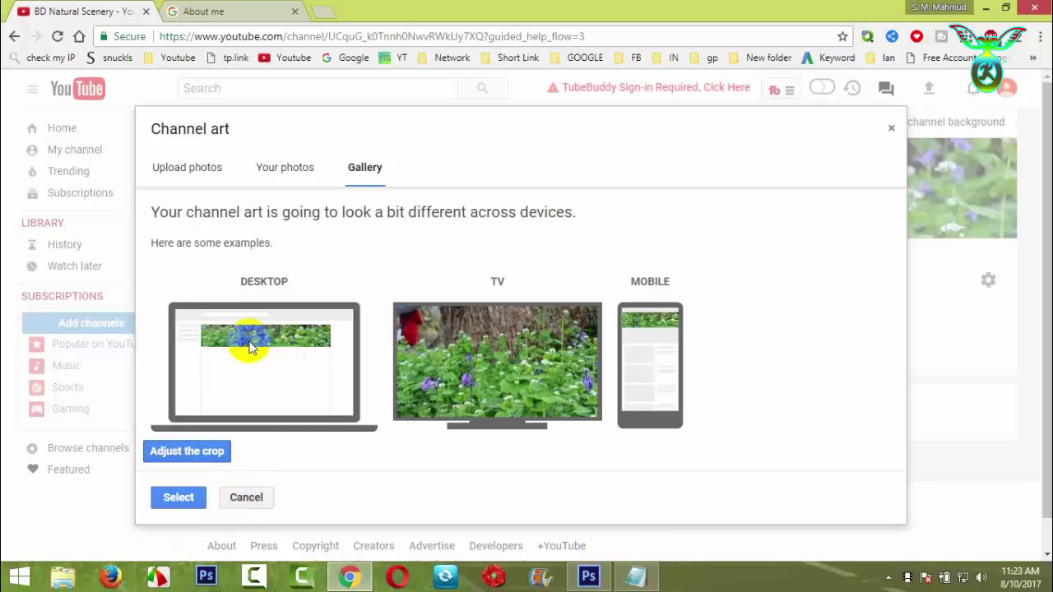
pyautogui.click(179, 497)
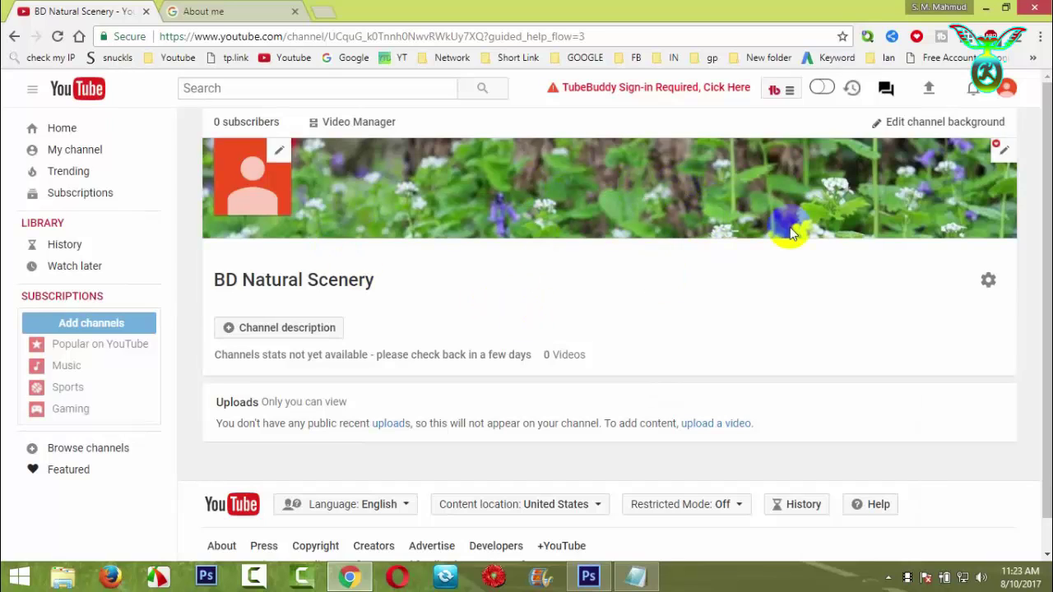
pyautogui.click(56, 36)
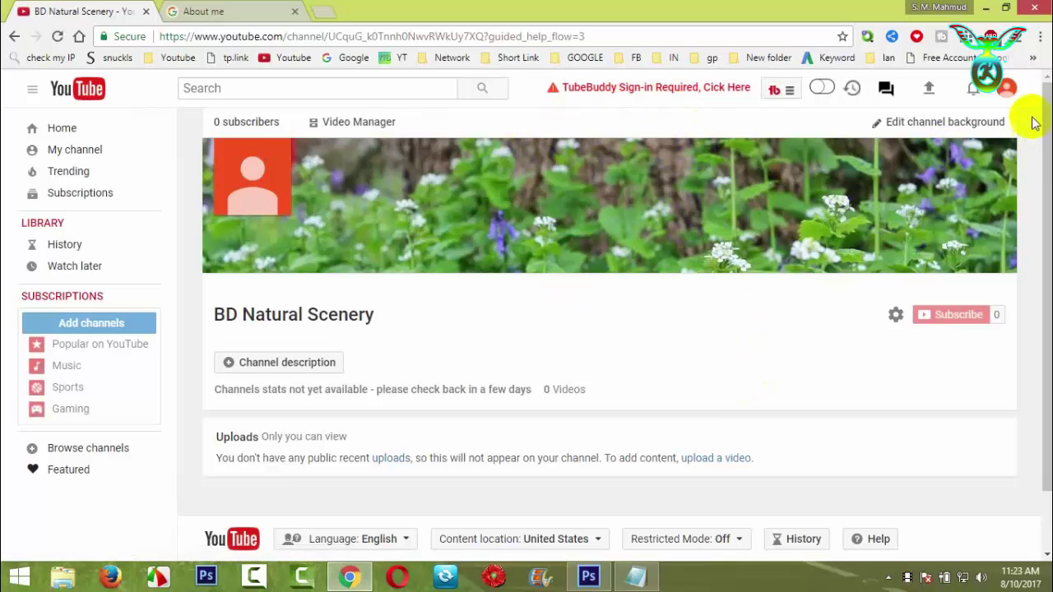
# Minimize Chrome, switch to Photoshop, and bring up the rice-field photo document
pyautogui.click(984, 8)
pyautogui.click(580, 582)
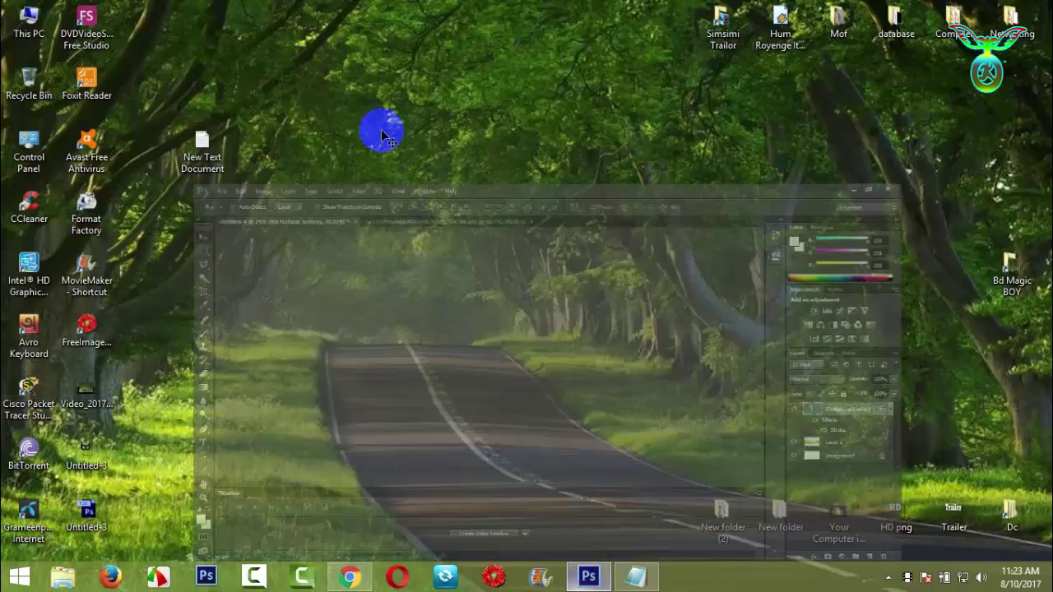
pyautogui.click(325, 63)
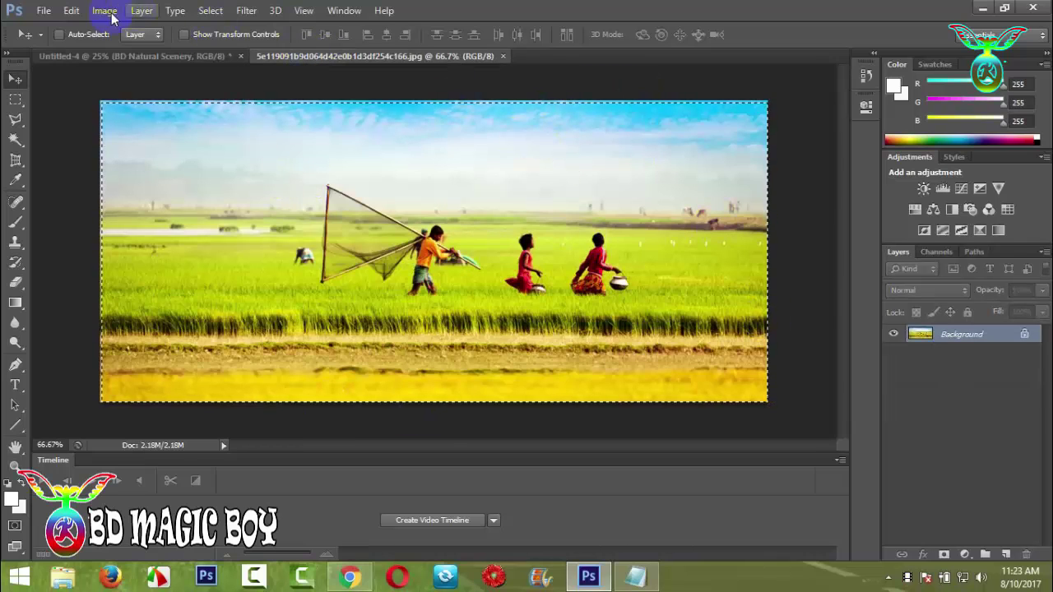
pyautogui.click(44, 15)
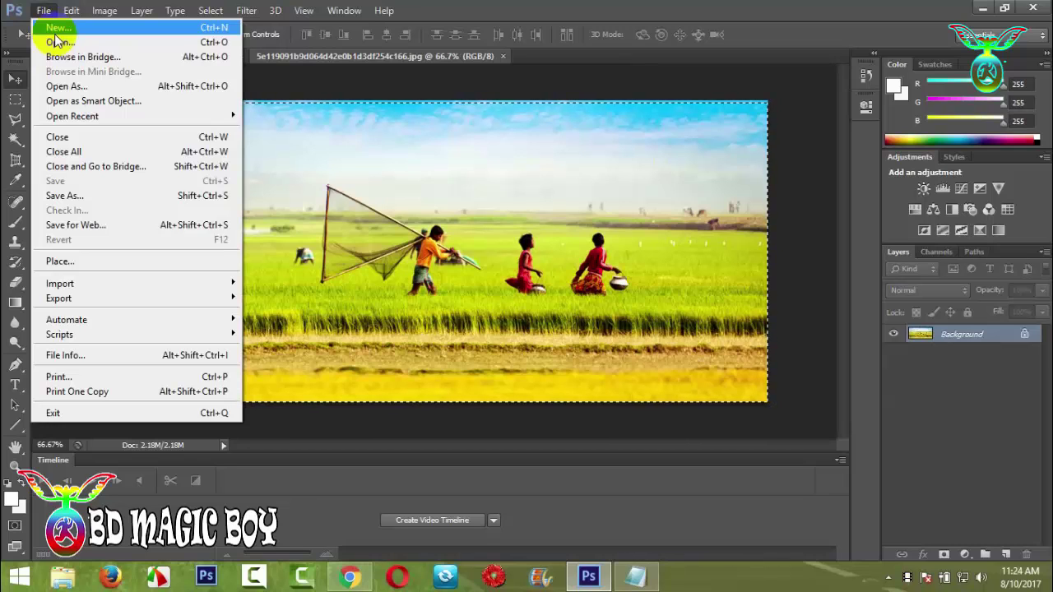
pyautogui.click(56, 30)
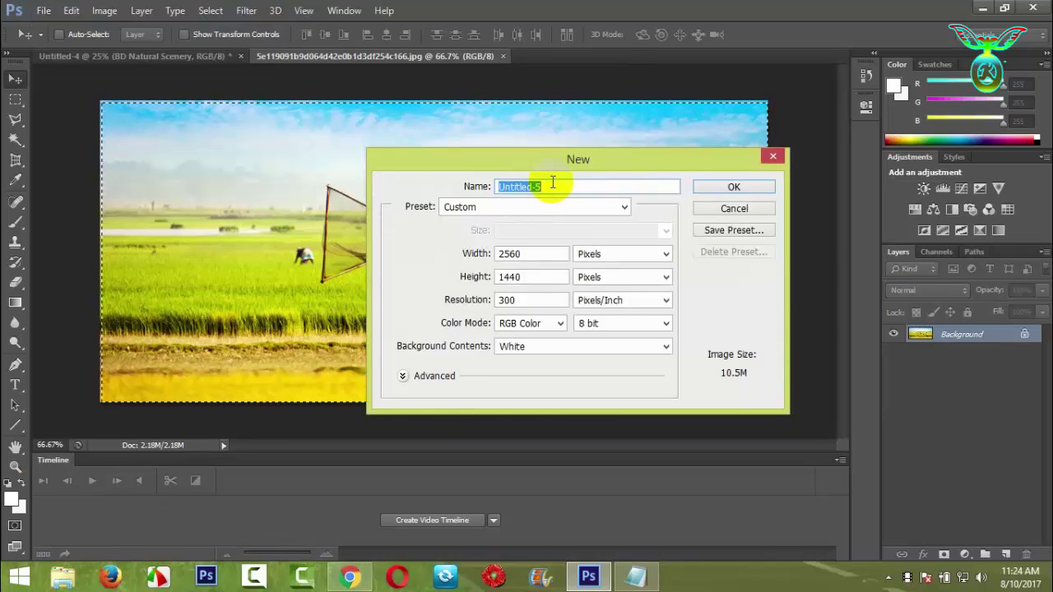
pyautogui.rightClick(550, 191)
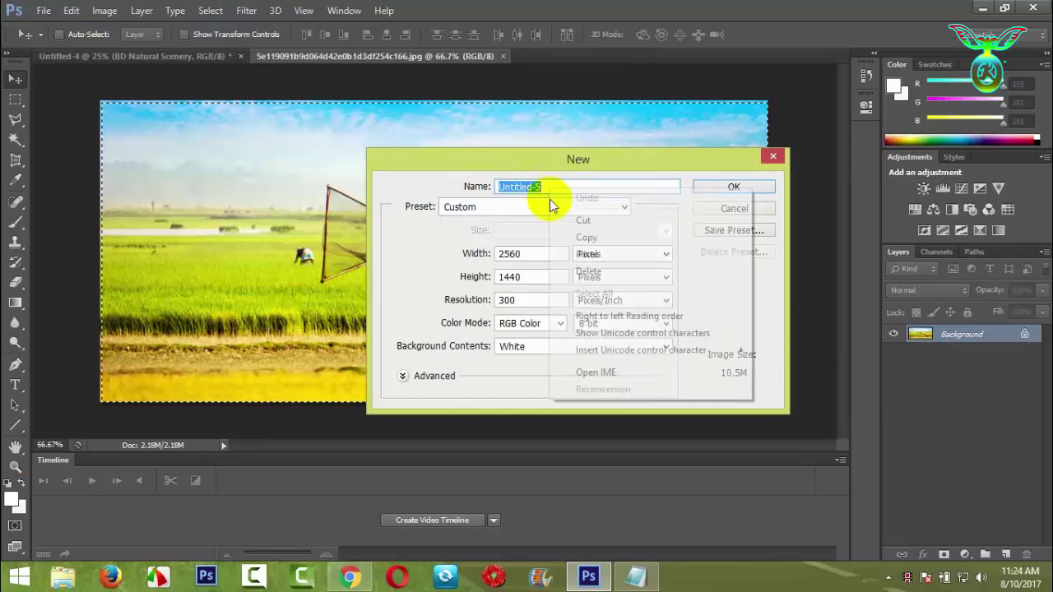
pyautogui.click(584, 255)
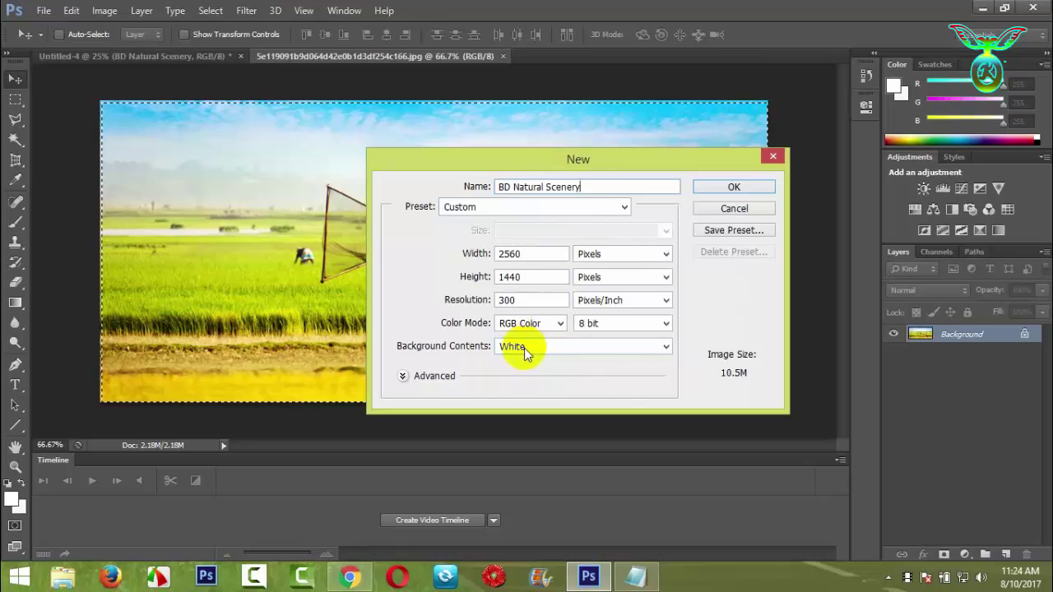
pyautogui.click(770, 158)
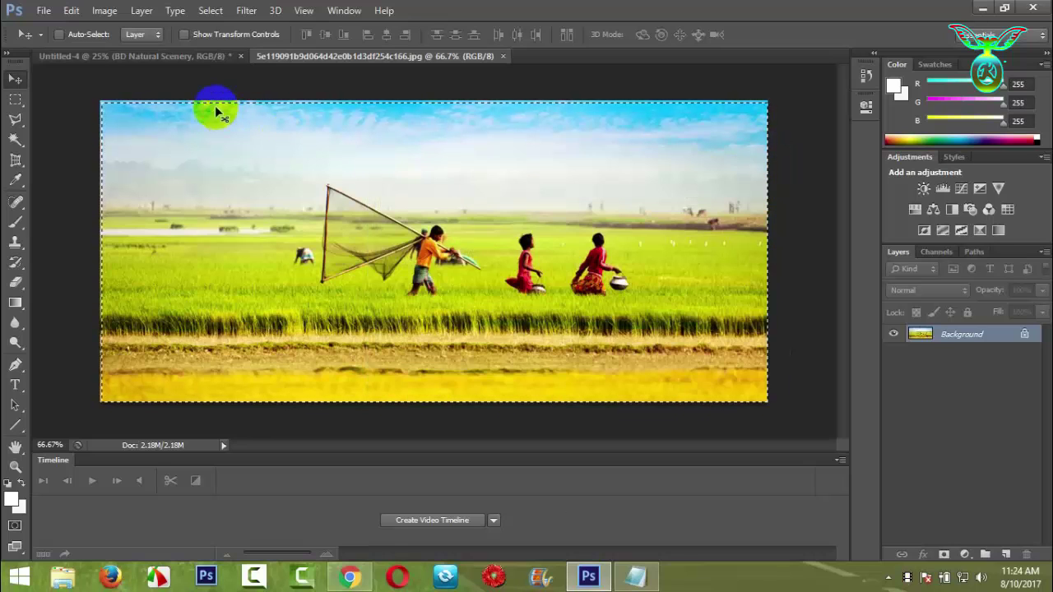
# Compare the finished BD Natural Scenery banner document with the original rice-field photo, ending on the banner
pyautogui.click(140, 56)
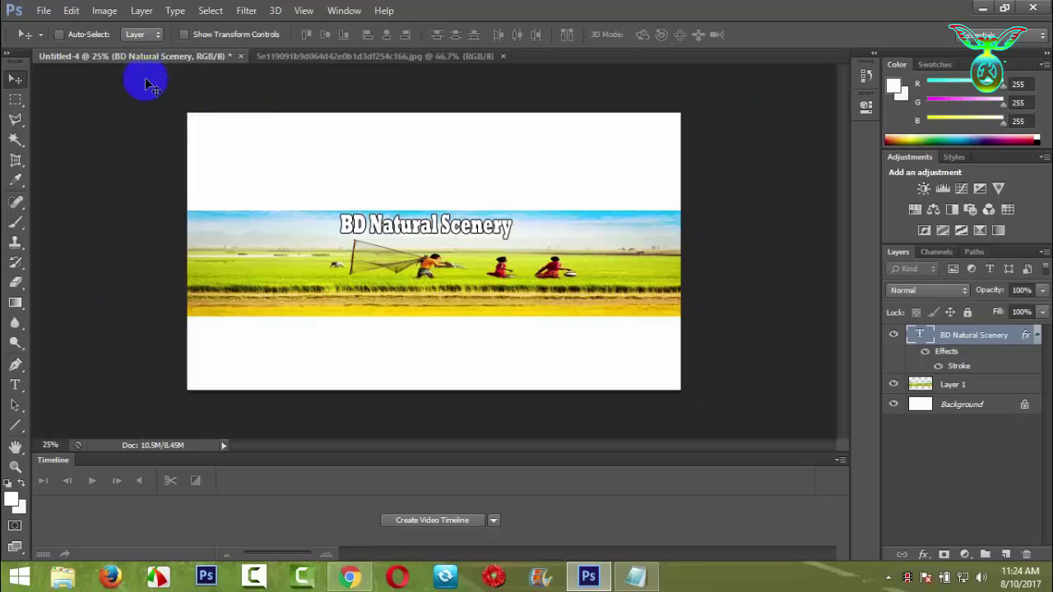
pyautogui.click(349, 58)
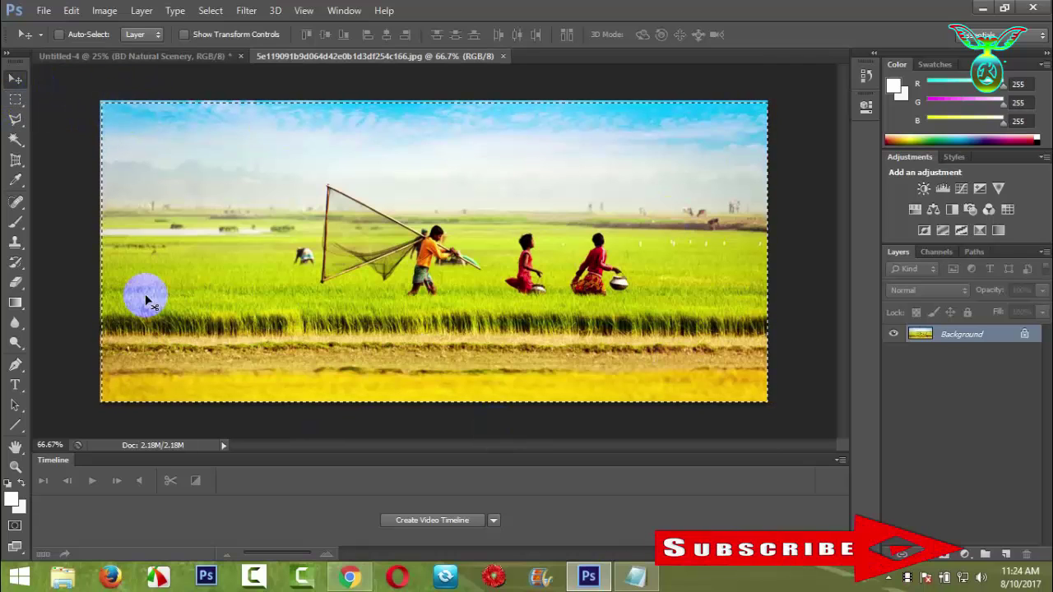
pyautogui.click(153, 56)
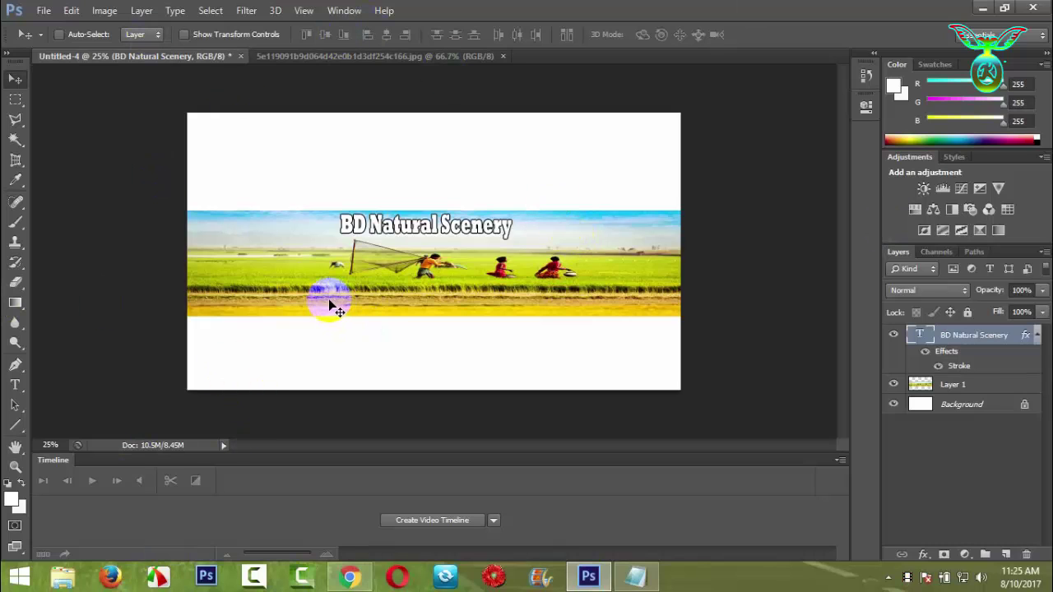
# Save the banner as a JPEG named Untitled-4.jpg in the Downloads folder, with the quality raised to the largest-file setting
pyautogui.click(38, 13)
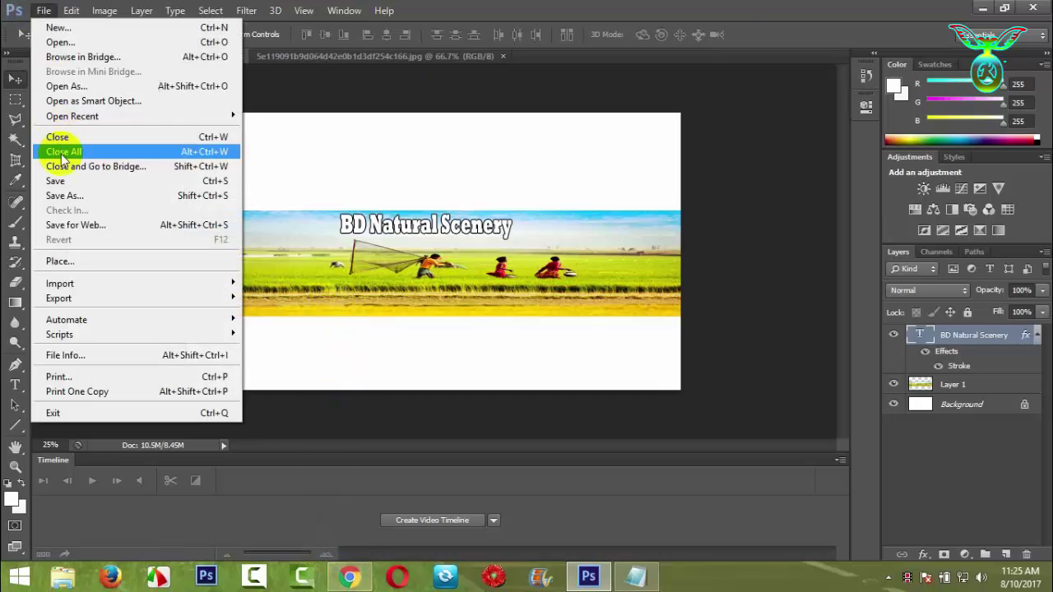
pyautogui.click(70, 195)
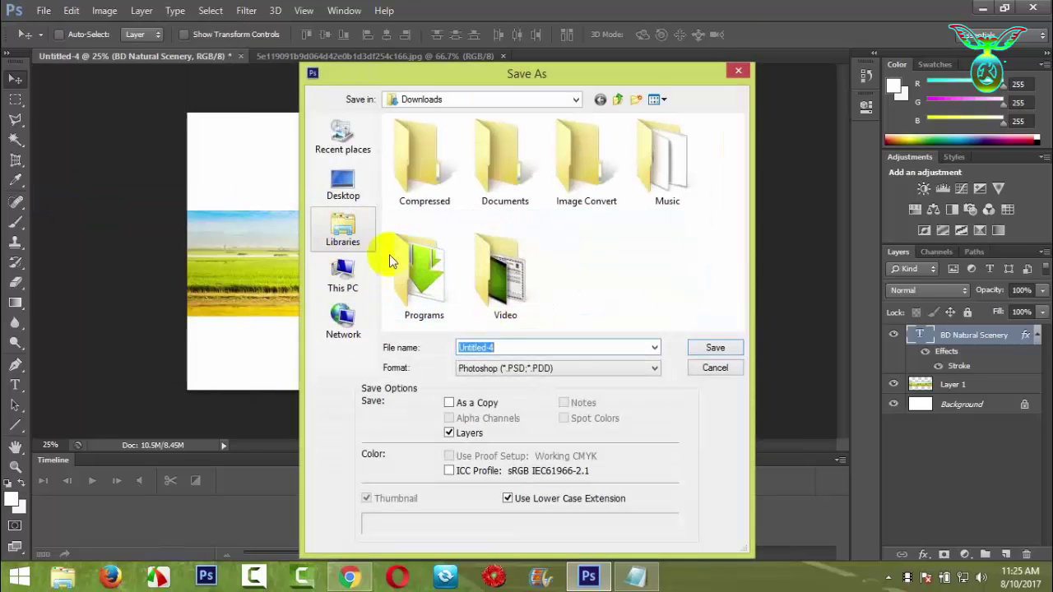
pyautogui.click(507, 372)
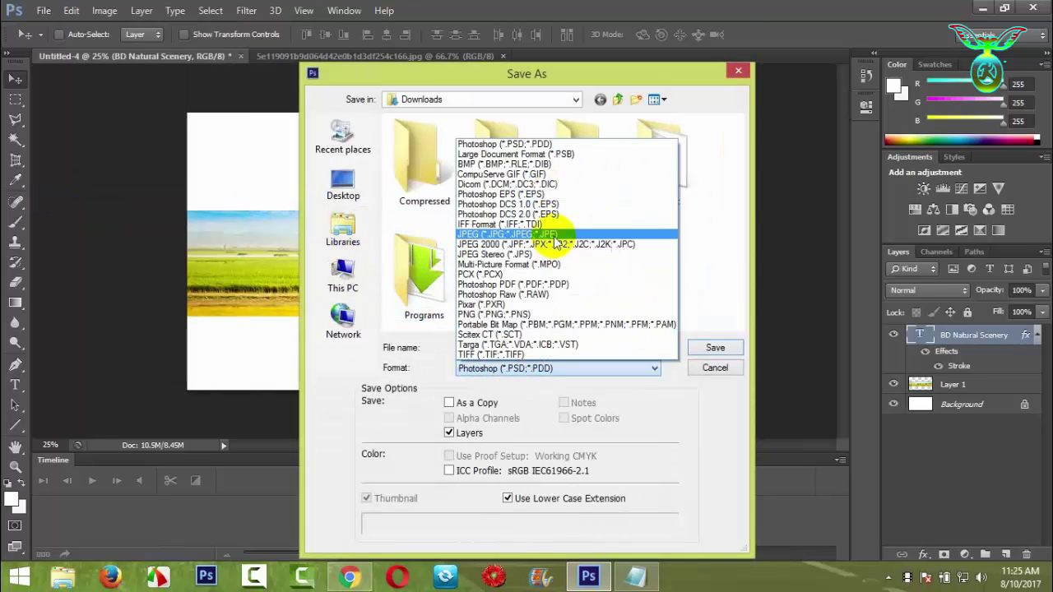
pyautogui.click(553, 233)
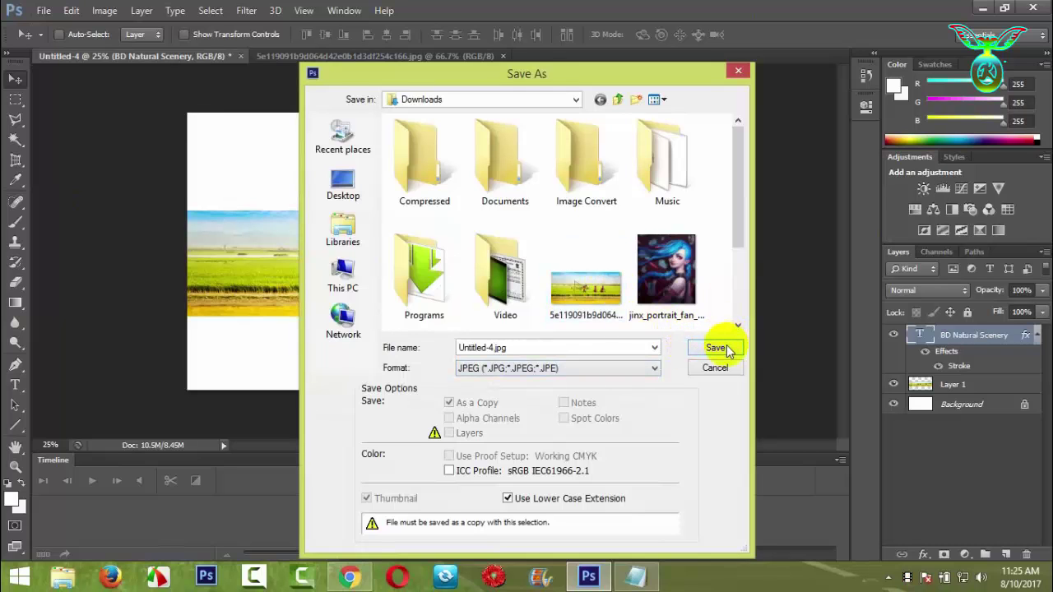
pyautogui.click(727, 349)
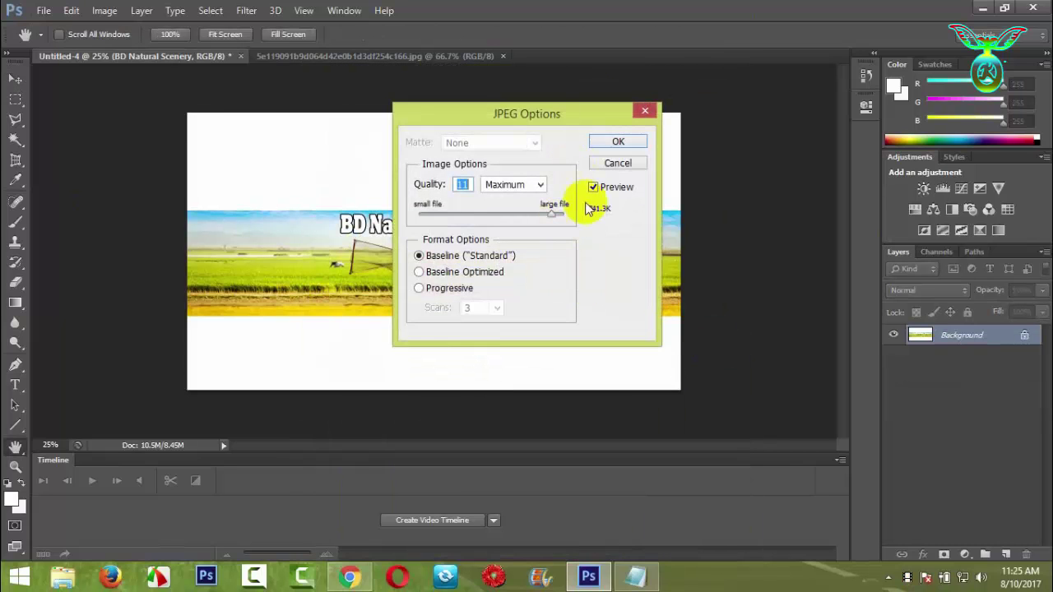
pyautogui.moveTo(551, 212); pyautogui.dragTo(571, 215)
pyautogui.click(618, 141)
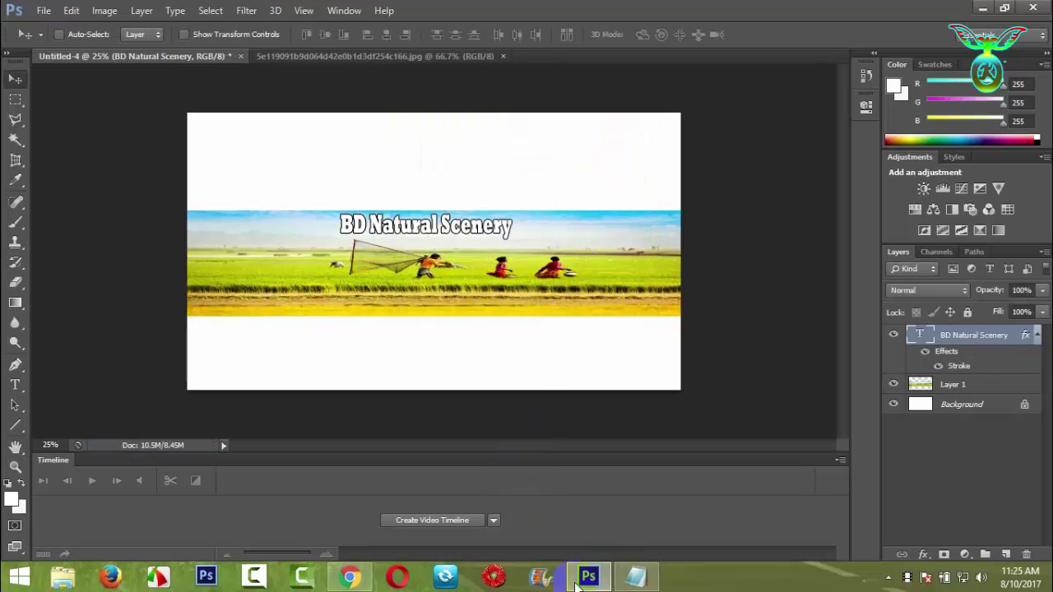
pyautogui.moveTo(350, 574)
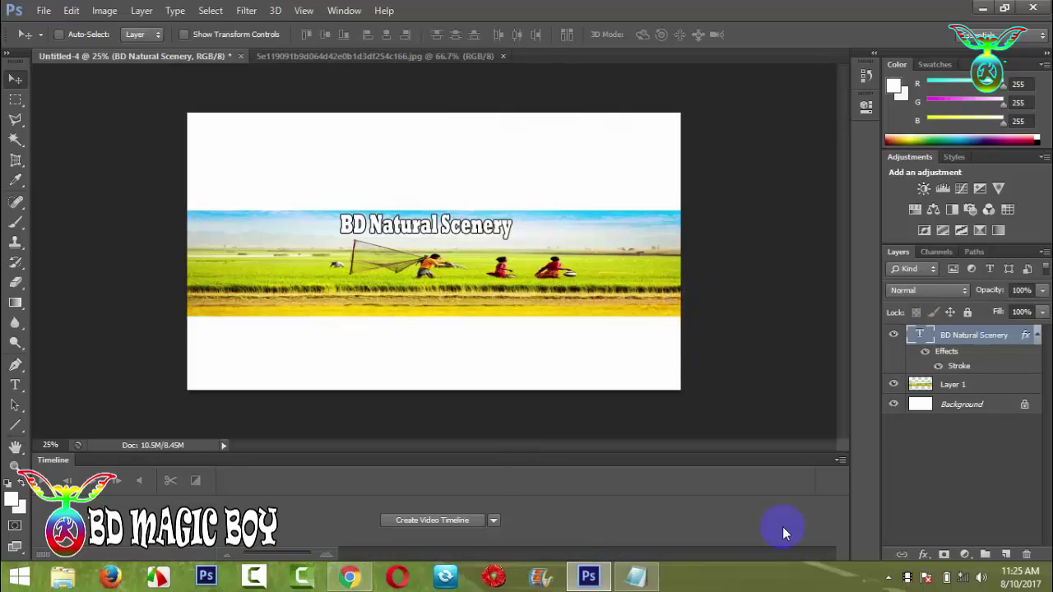
pyautogui.click(885, 579)
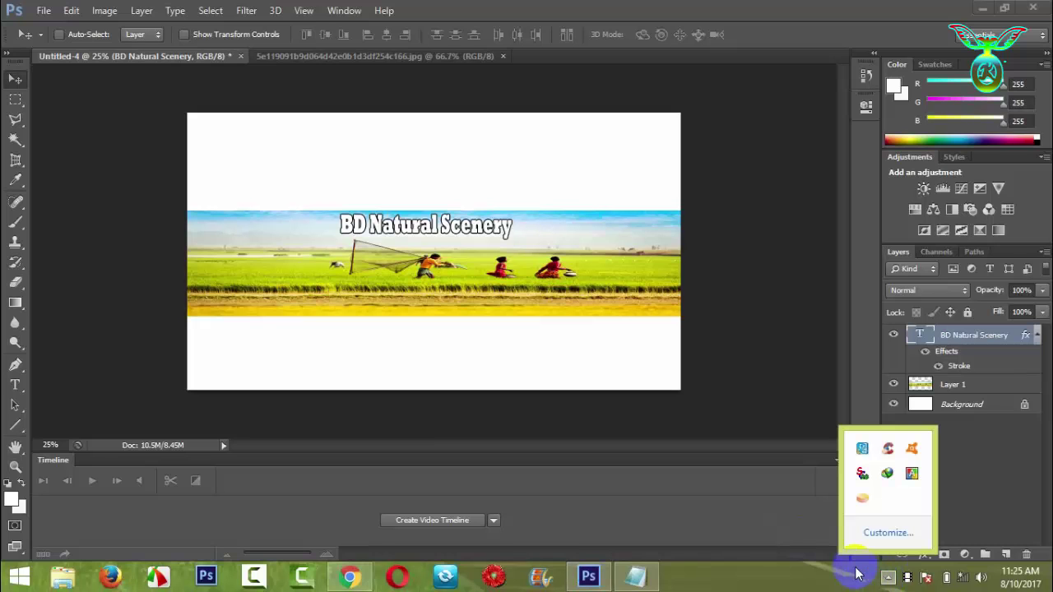
pyautogui.click(815, 578)
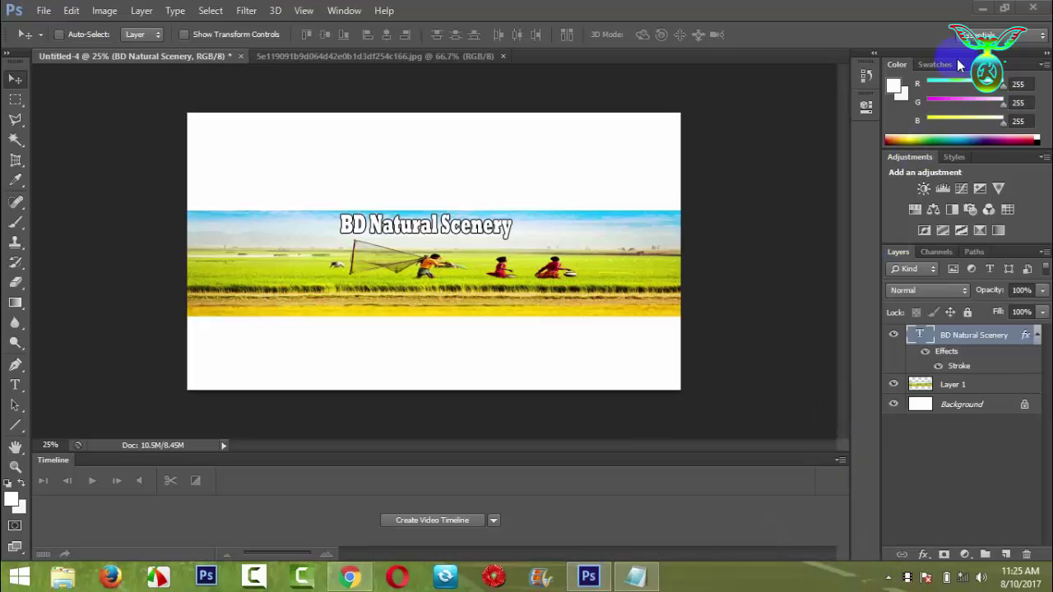
# Minimize Photoshop and the Grameenphone Internet window, and refresh the desktop
pyautogui.click(979, 8)
pyautogui.rightClick(343, 134)
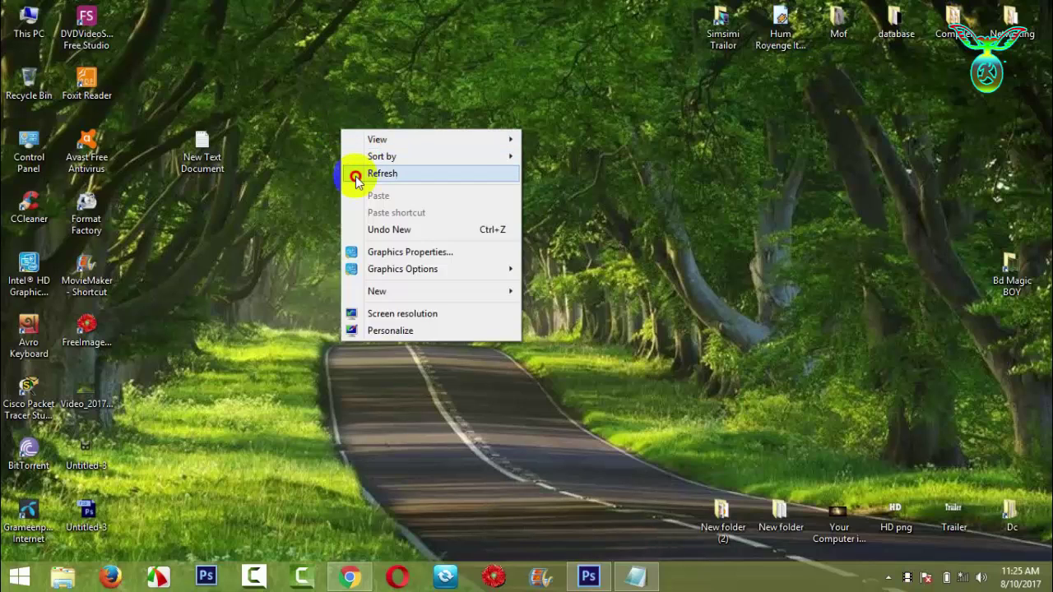
pyautogui.click(357, 176)
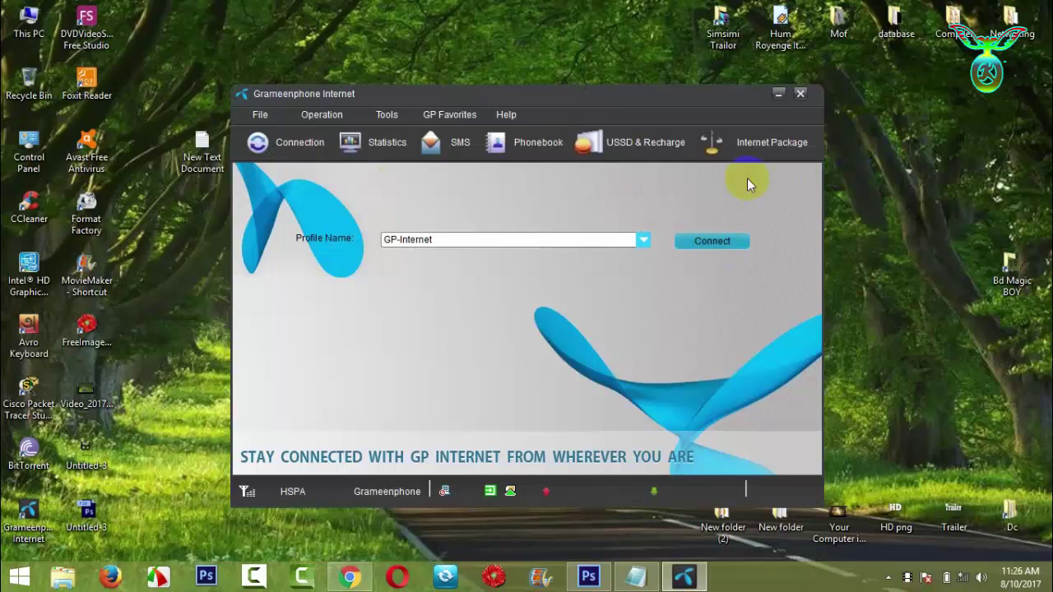
pyautogui.click(777, 97)
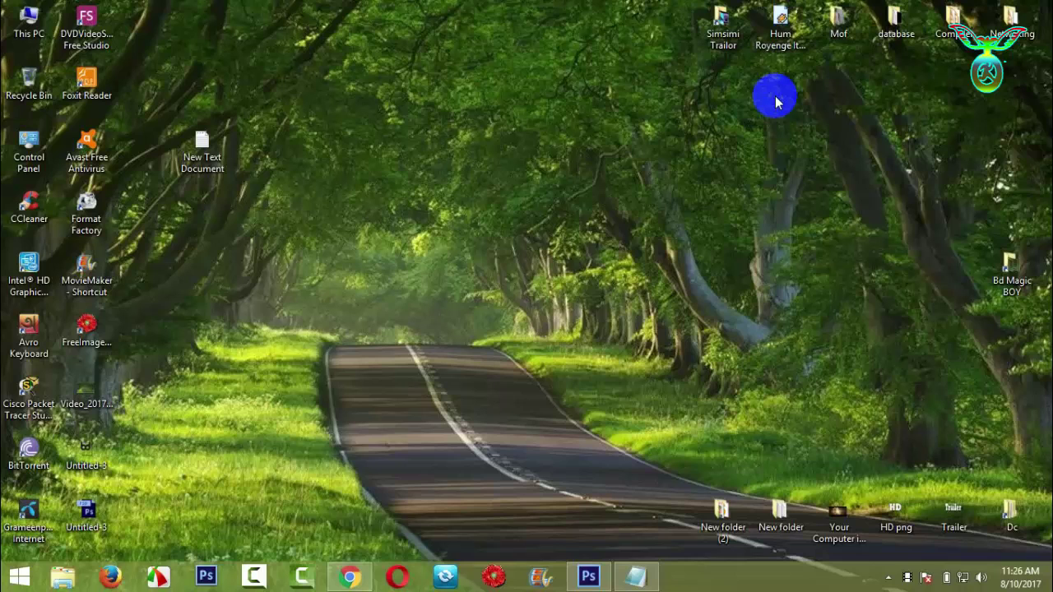
pyautogui.rightClick(554, 136)
pyautogui.click(583, 178)
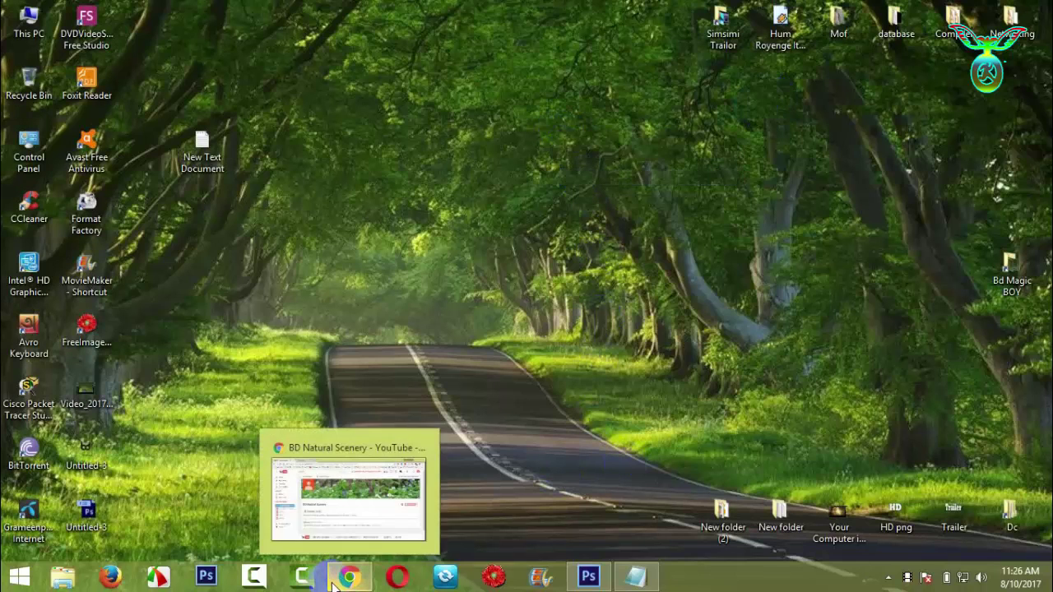
# Switch to the YouTube channel page in Chrome and start choosing a new channel art photo from the computer
pyautogui.click(374, 520)
pyautogui.click(1005, 151)
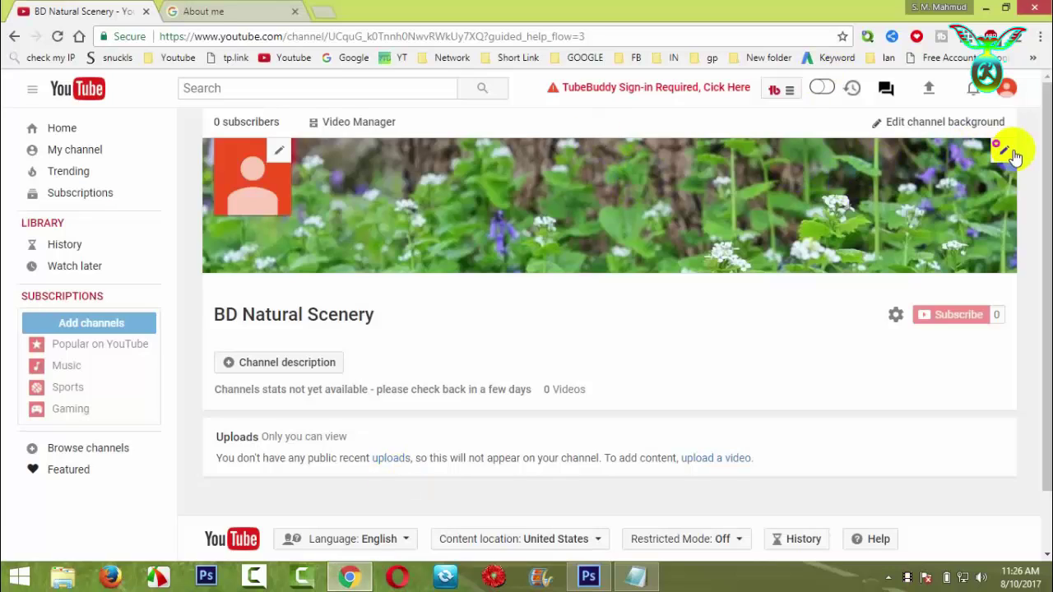
pyautogui.click(977, 177)
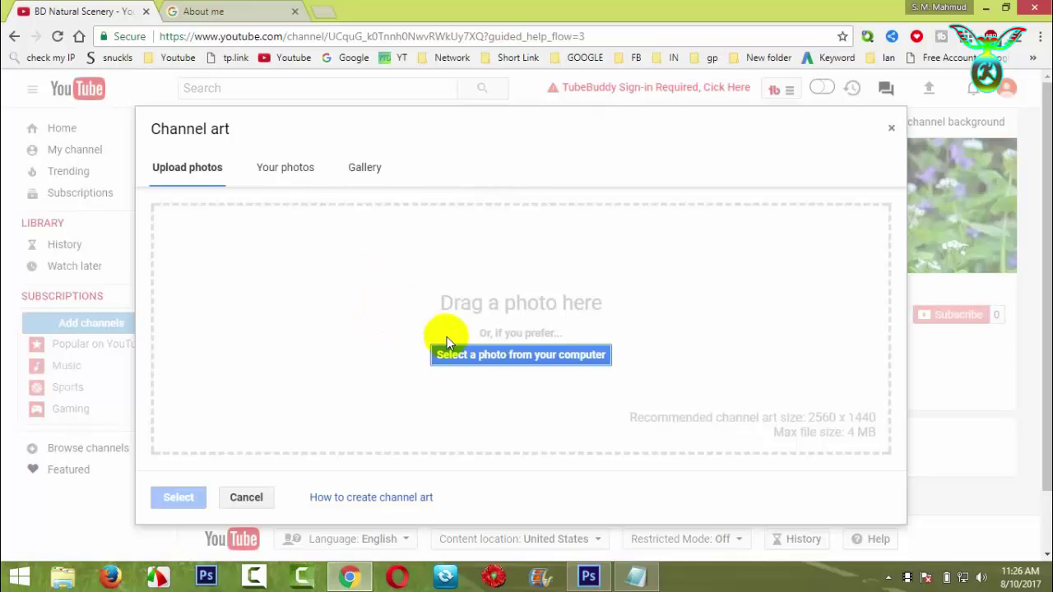
pyautogui.click(486, 355)
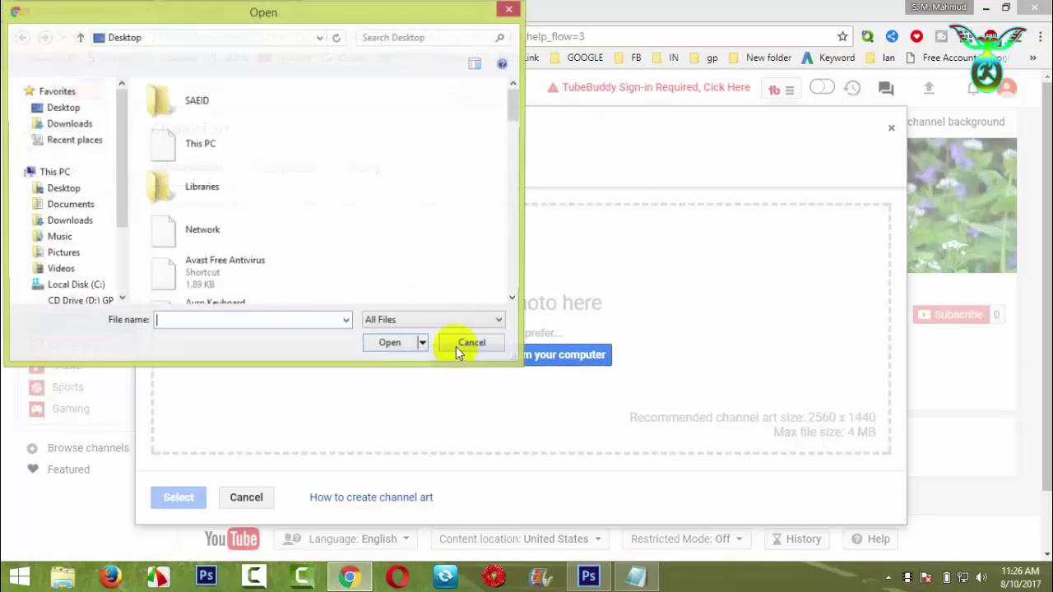
# Find the Untitled-4 banner in the Downloads folder and upload it for the channel art
pyautogui.moveTo(514, 124); pyautogui.dragTo(500, 284)
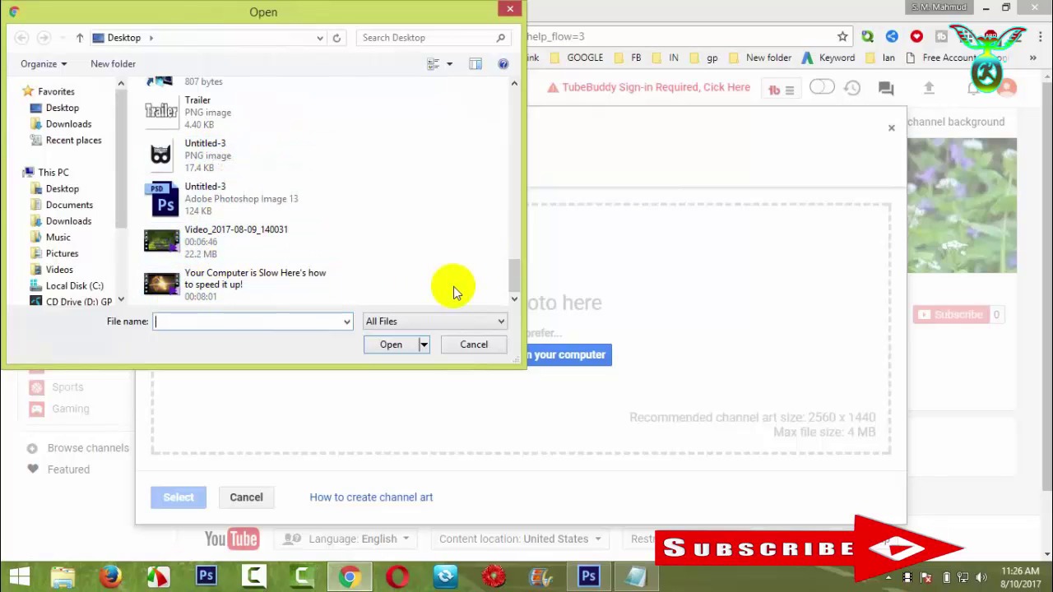
pyautogui.moveTo(515, 282); pyautogui.dragTo(482, 291)
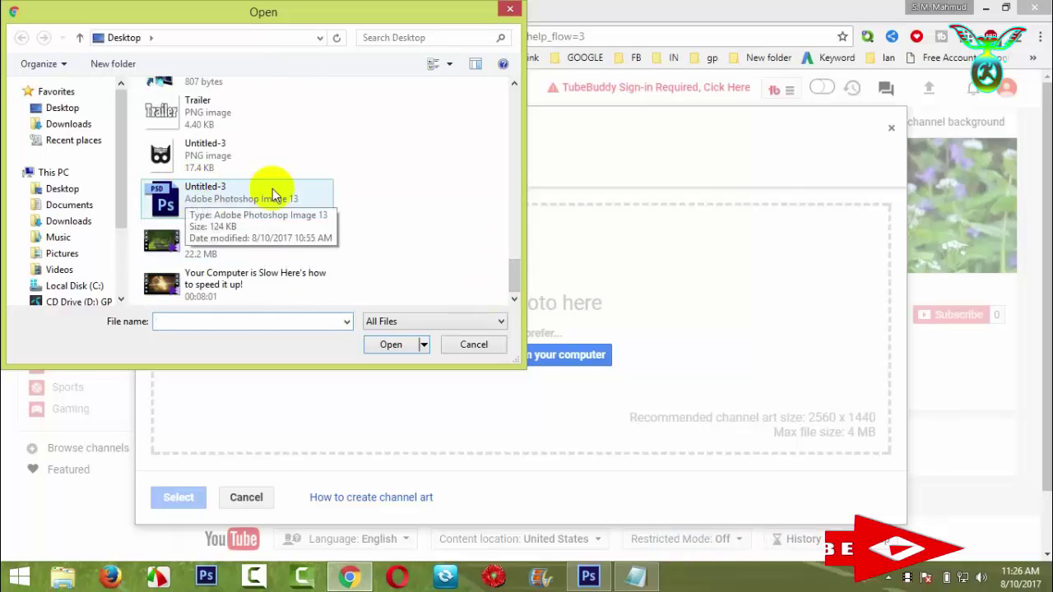
pyautogui.click(85, 125)
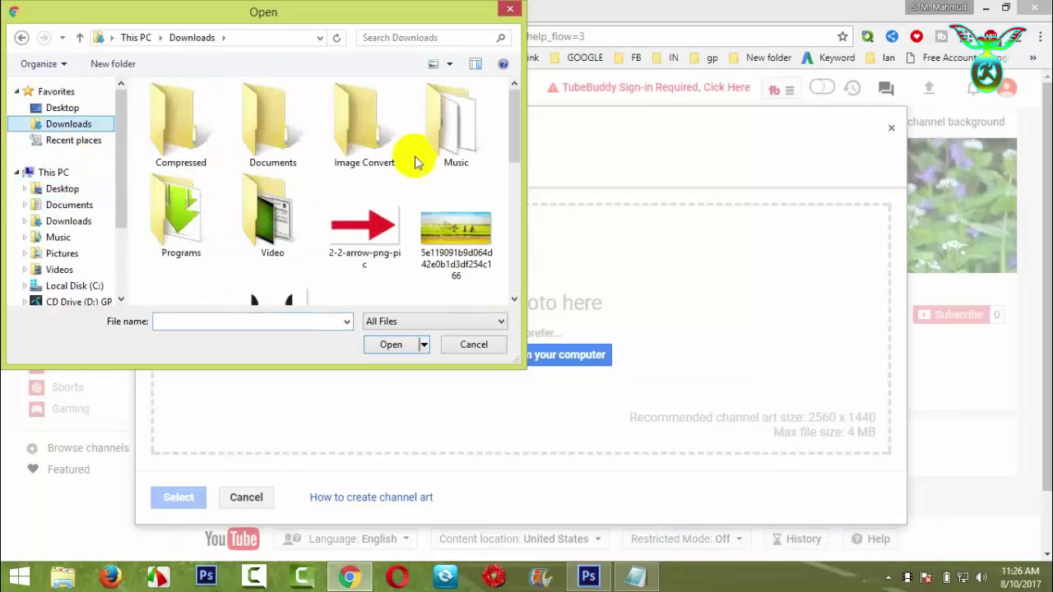
pyautogui.moveTo(512, 155); pyautogui.dragTo(496, 301)
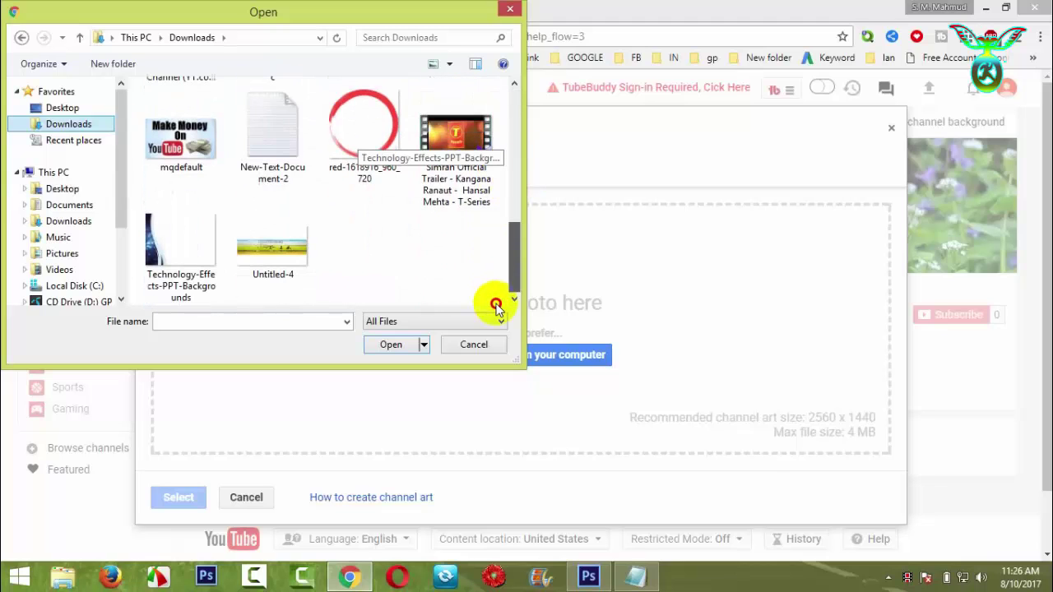
pyautogui.click(286, 261)
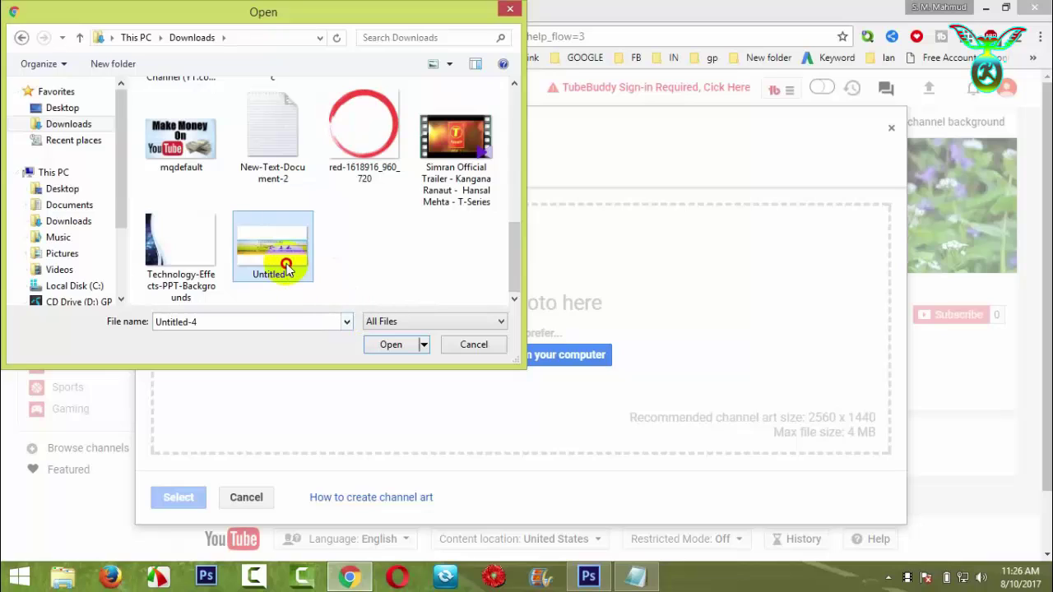
pyautogui.doubleClick(285, 263)
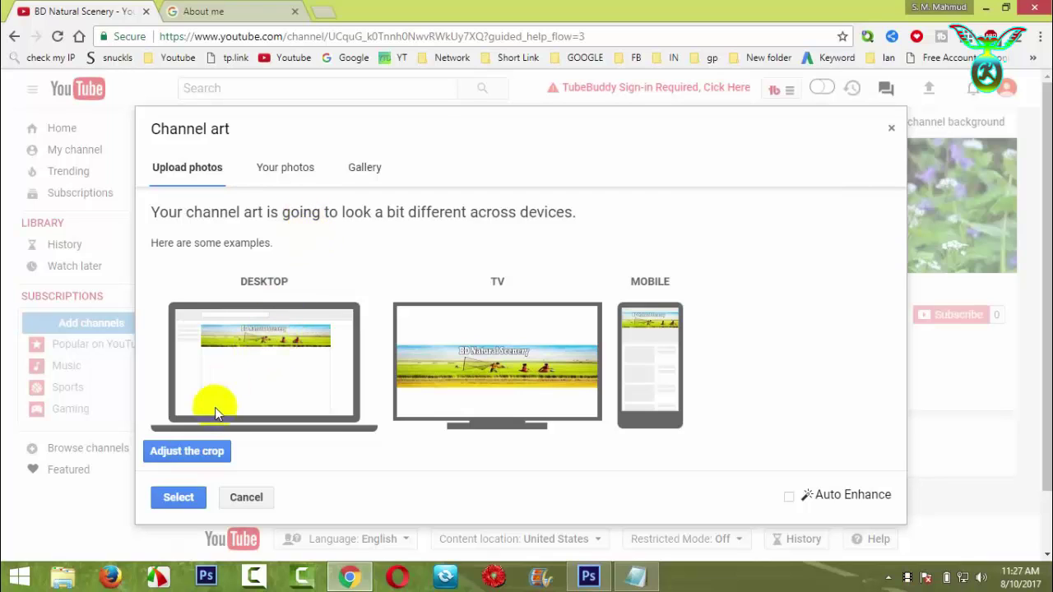
# Check the Untitled-4 banner's crop region and device previews, and apply it as the channel art
pyautogui.click(212, 452)
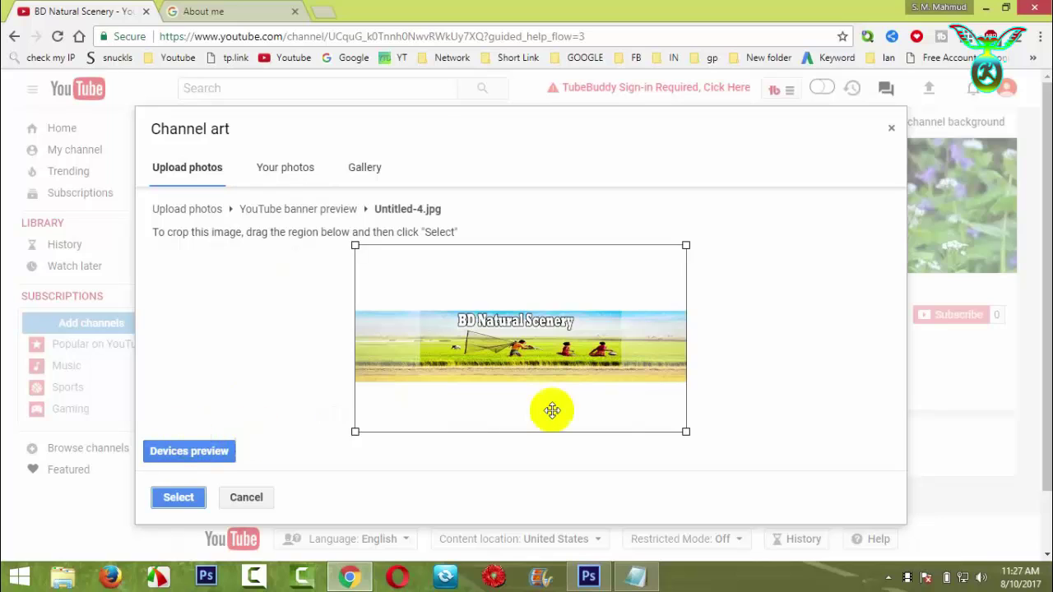
pyautogui.click(704, 451)
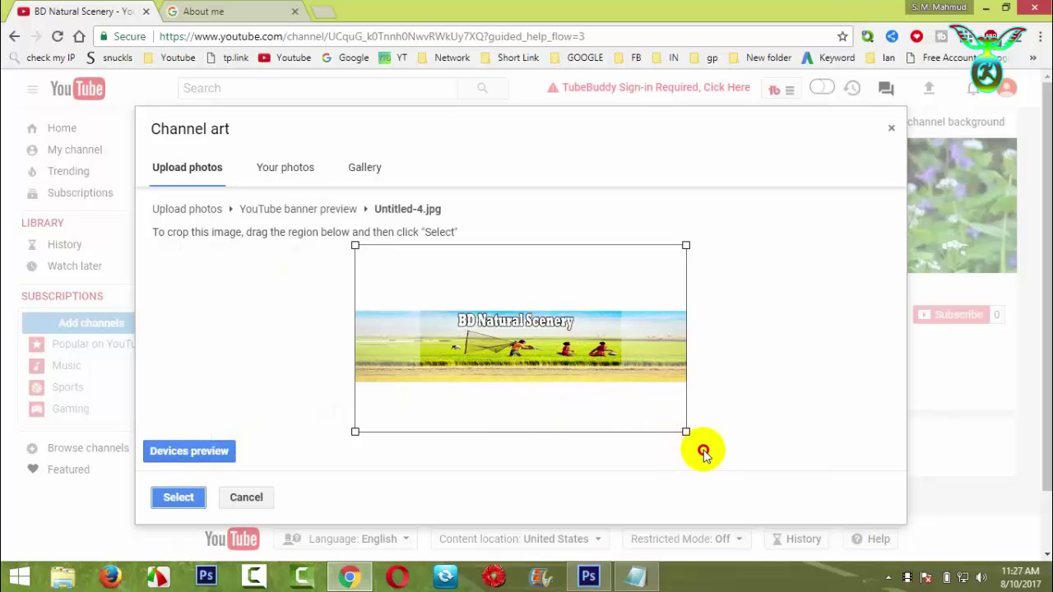
pyautogui.click(188, 456)
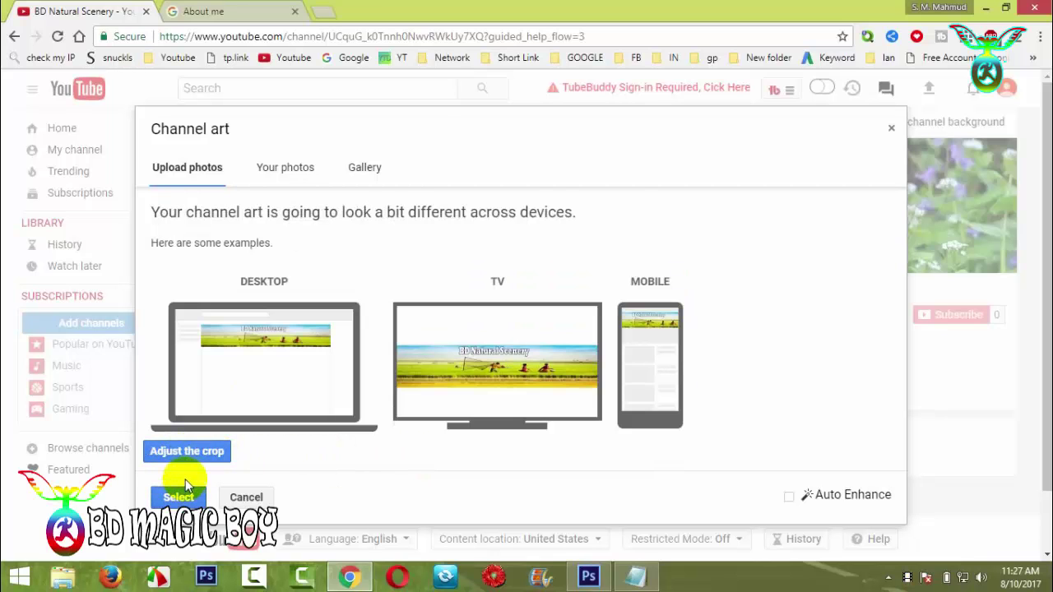
pyautogui.click(176, 495)
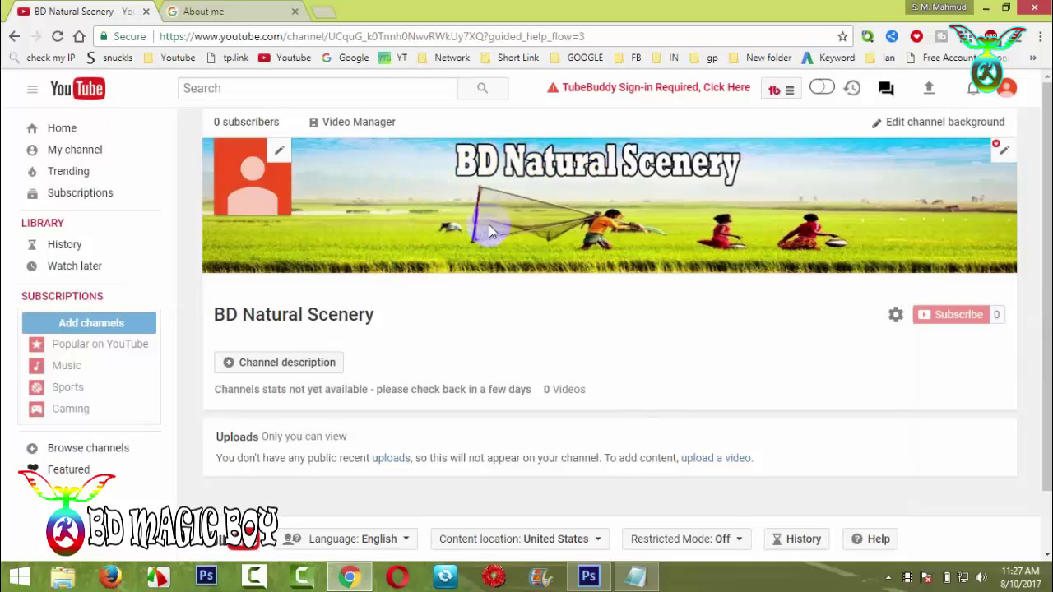
# Switch to Photoshop, show transform controls, and reduce the height of the rice-field photo on Layer 1 by raising its lower edge
pyautogui.click(588, 576)
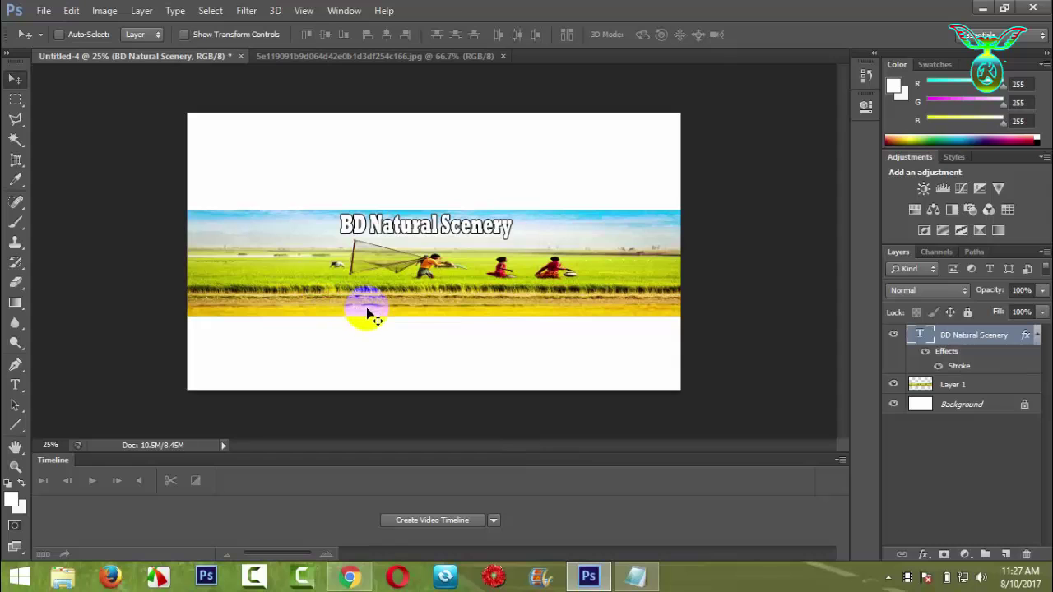
pyautogui.click(347, 578)
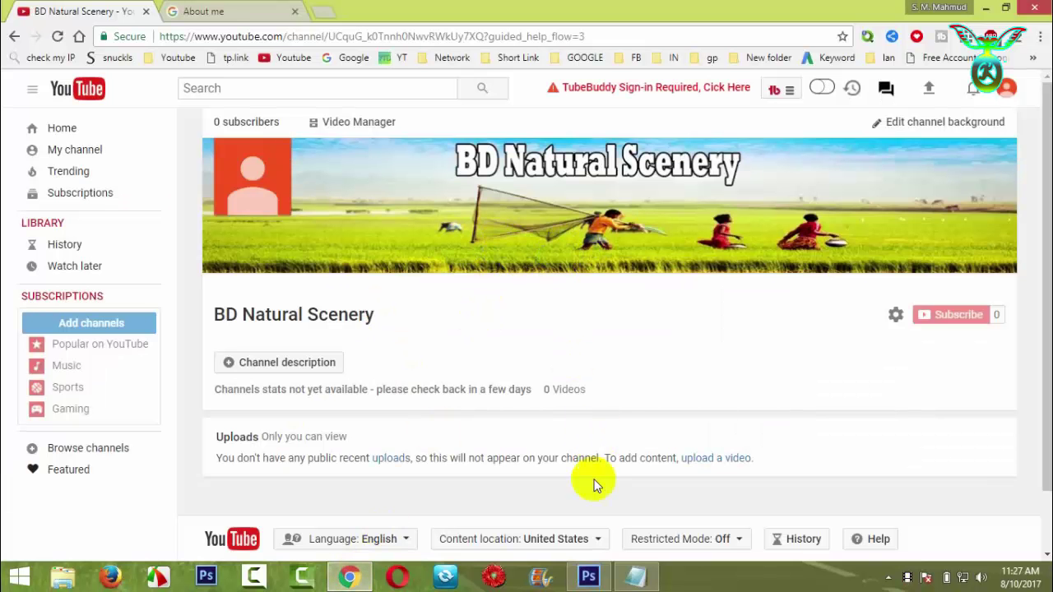
pyautogui.click(591, 581)
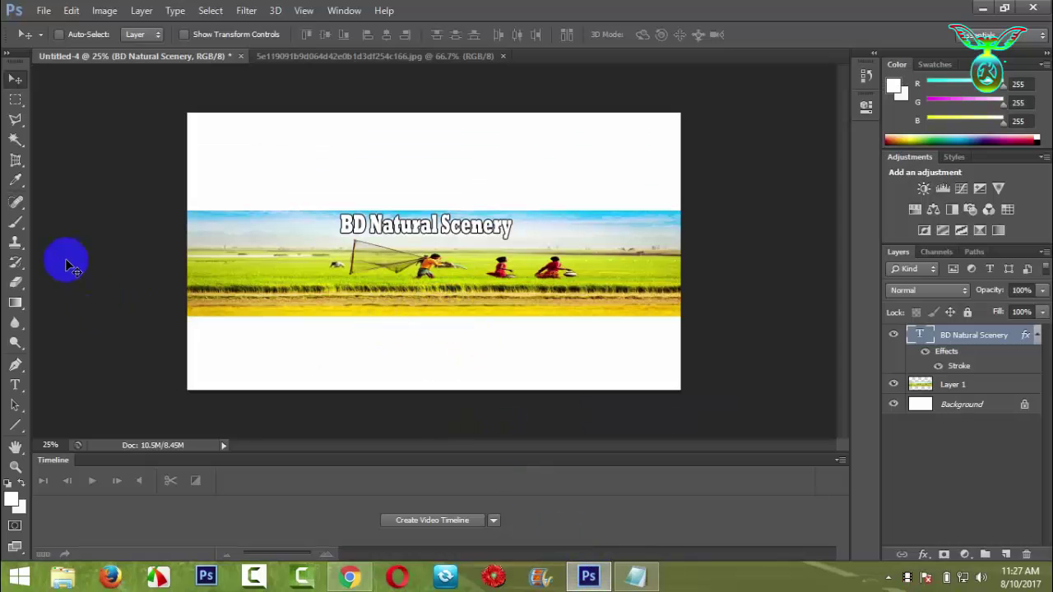
pyautogui.click(239, 36)
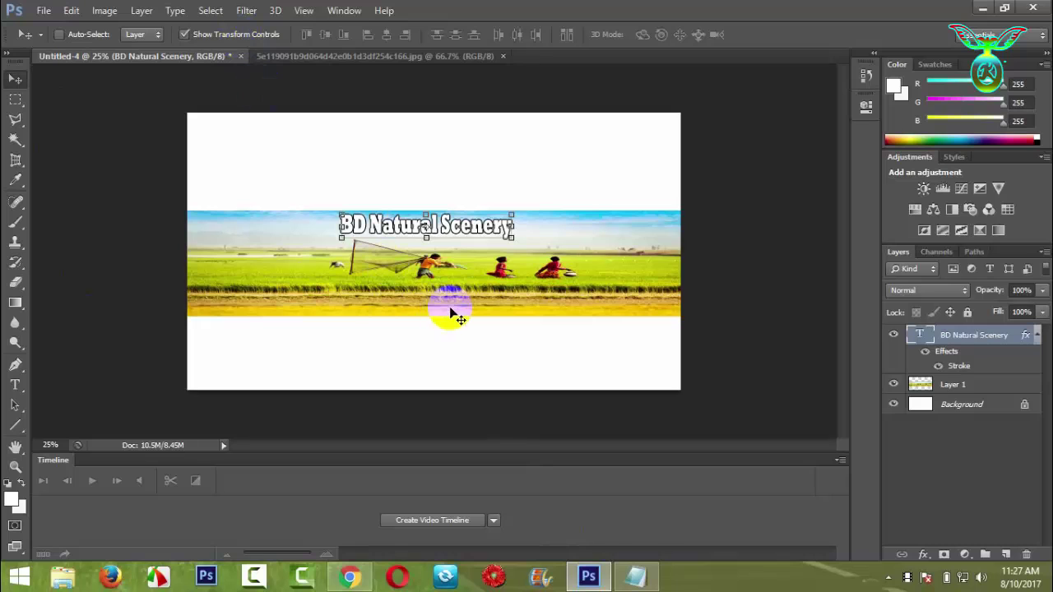
pyautogui.click(952, 385)
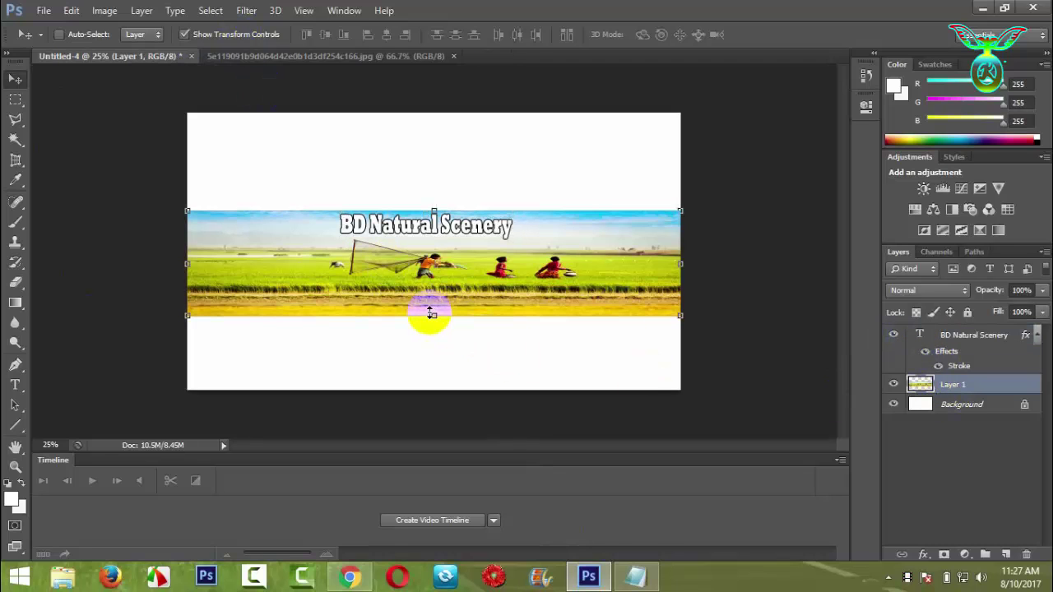
pyautogui.moveTo(434, 316); pyautogui.dragTo(434, 300)
pyautogui.doubleClick(441, 277)
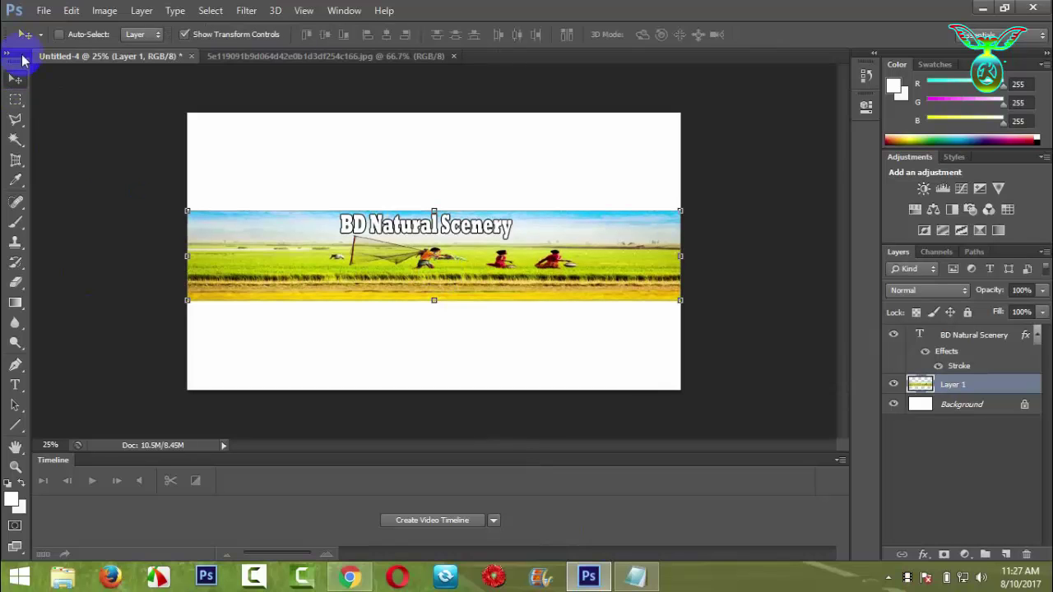
# Save the revised banner as a JPEG named Untitled-44.jpg in the Downloads folder at Maximum quality (12)
pyautogui.click(45, 8)
pyautogui.click(70, 196)
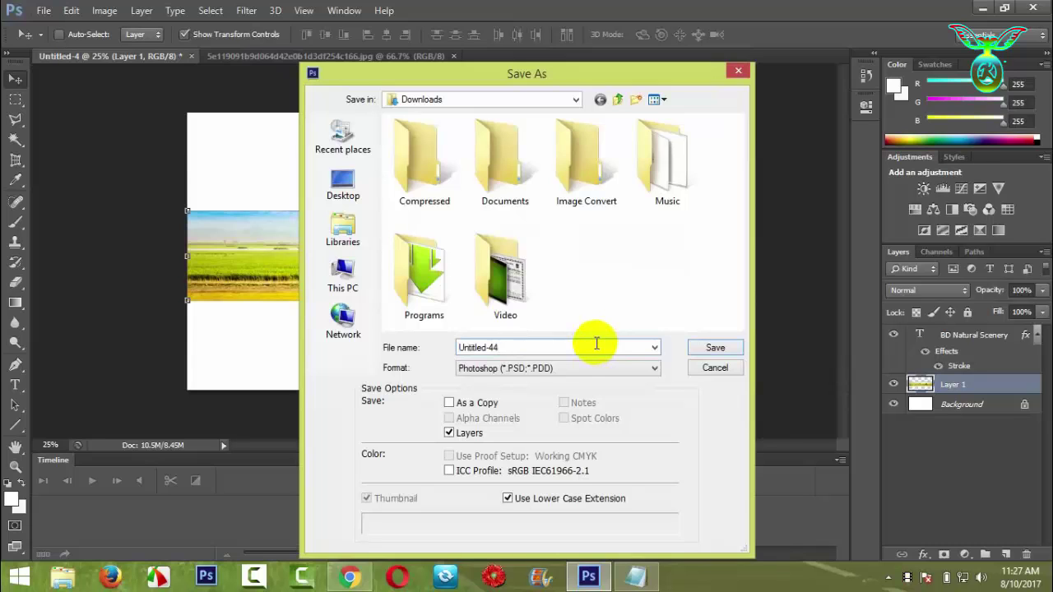
pyautogui.click(597, 370)
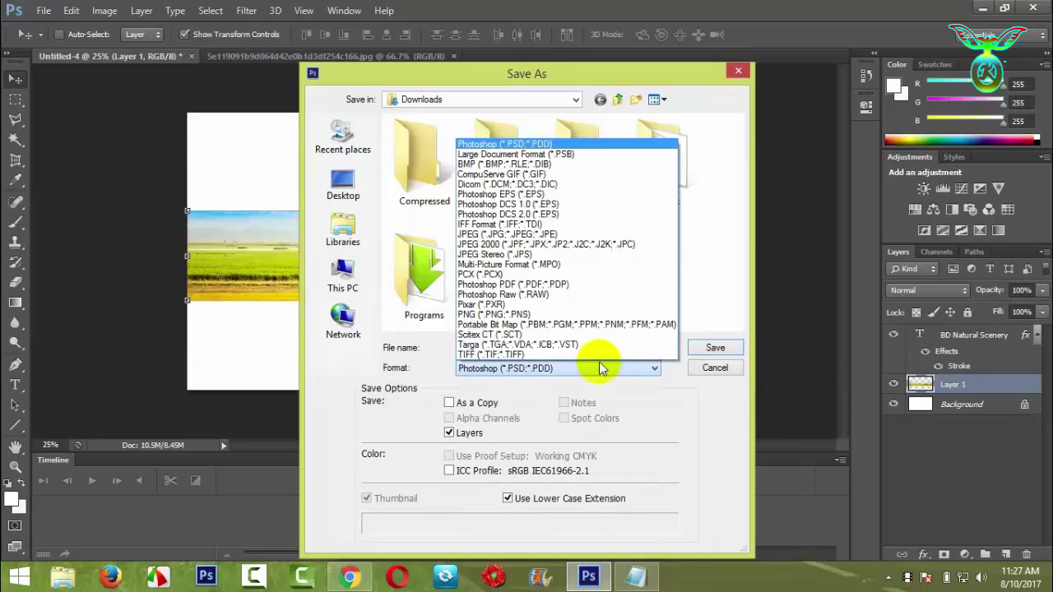
pyautogui.click(598, 236)
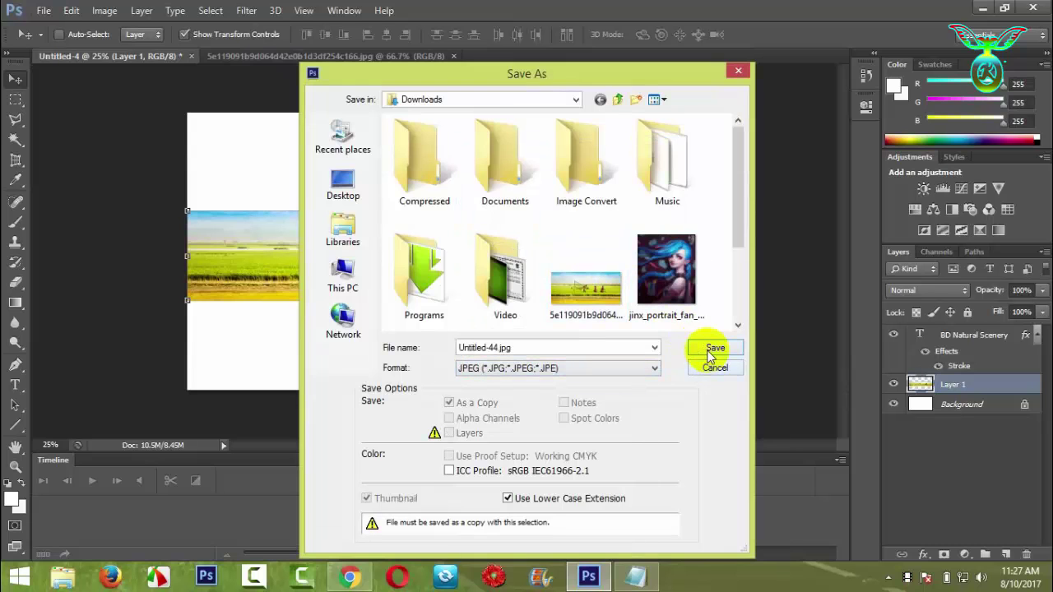
pyautogui.click(708, 348)
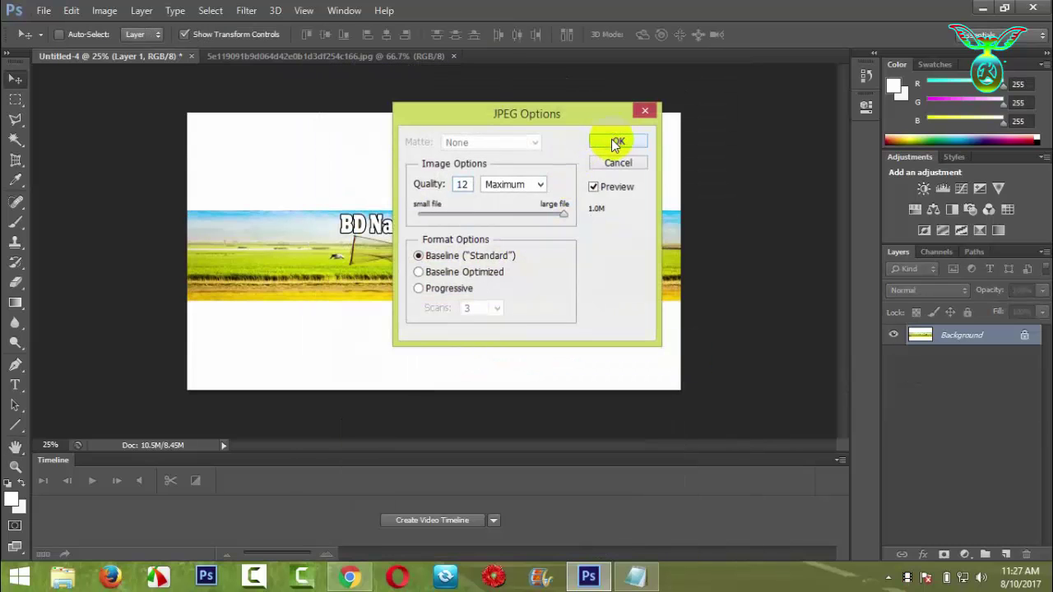
pyautogui.click(602, 143)
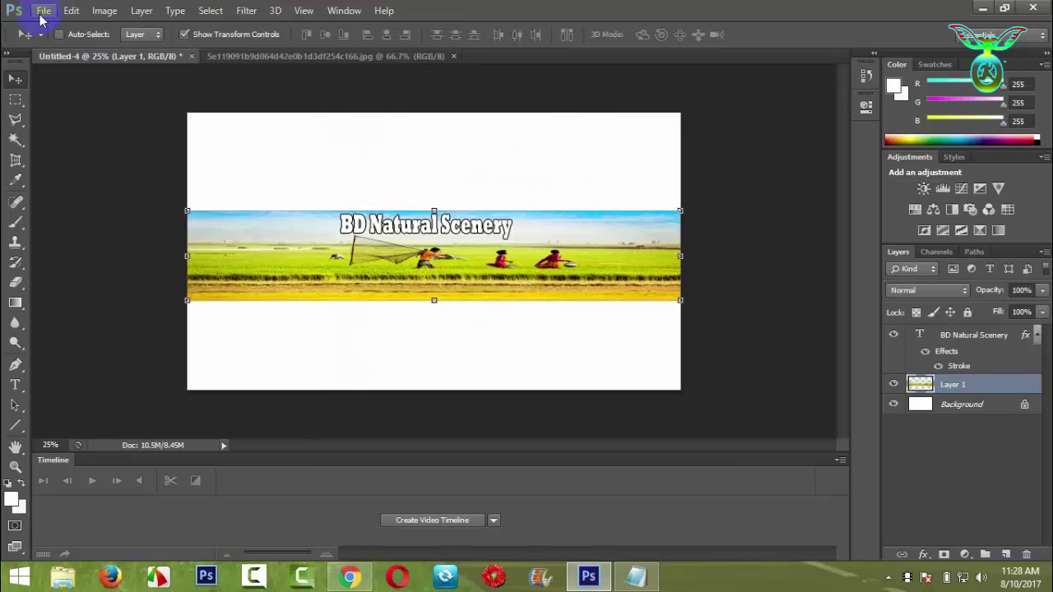
# Switch back to Chrome and start replacing the current channel art with a photo from the computer
pyautogui.click(350, 576)
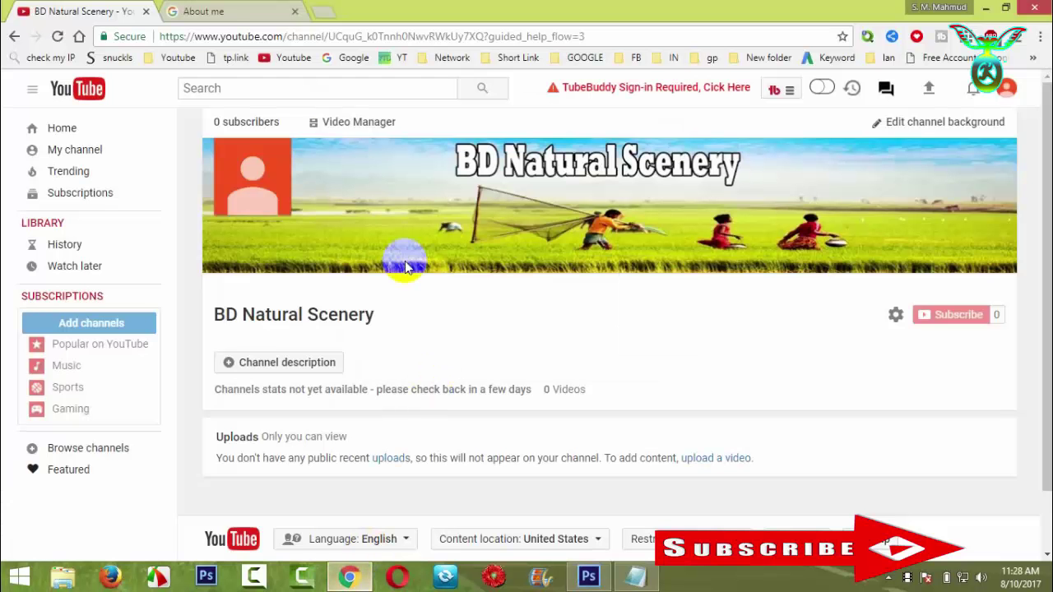
pyautogui.click(1002, 163)
pyautogui.click(961, 180)
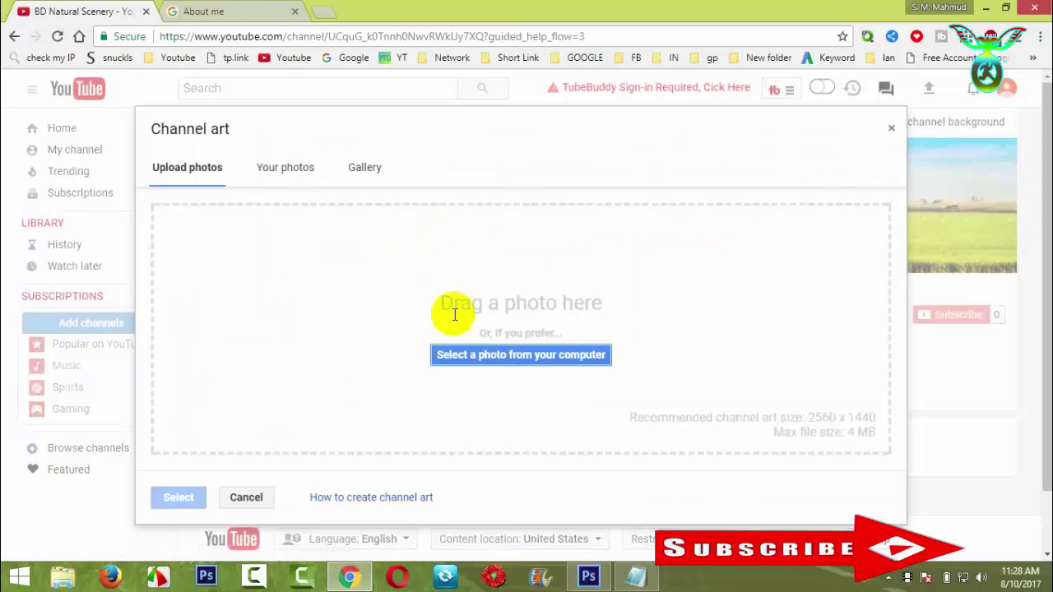
pyautogui.click(462, 358)
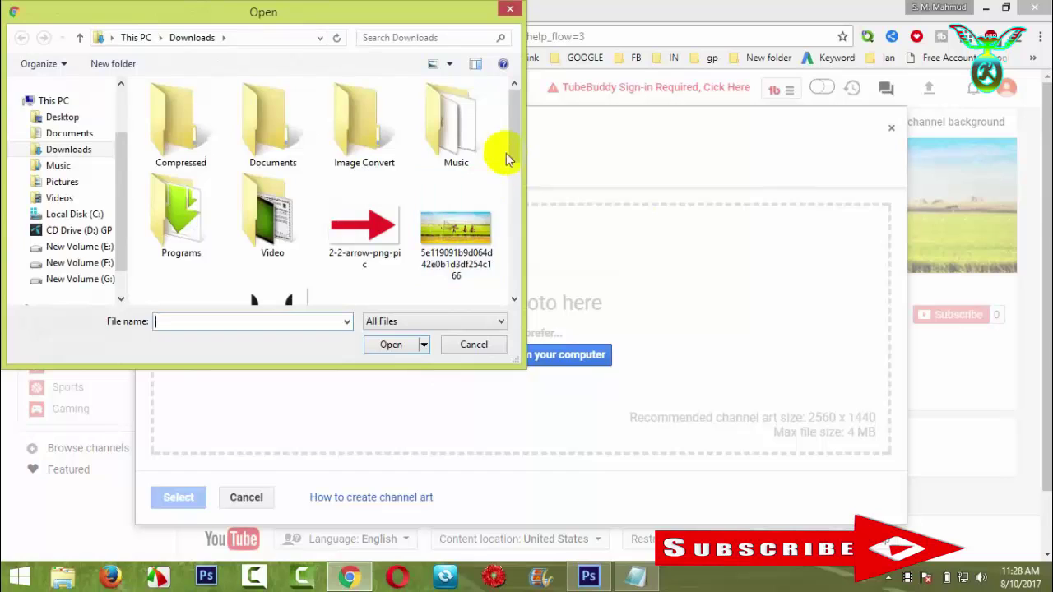
# Upload Untitled-44 from the Downloads folder, dismiss the SMS notification, and apply the banner as channel art
pyautogui.moveTo(512, 155); pyautogui.dragTo(499, 312)
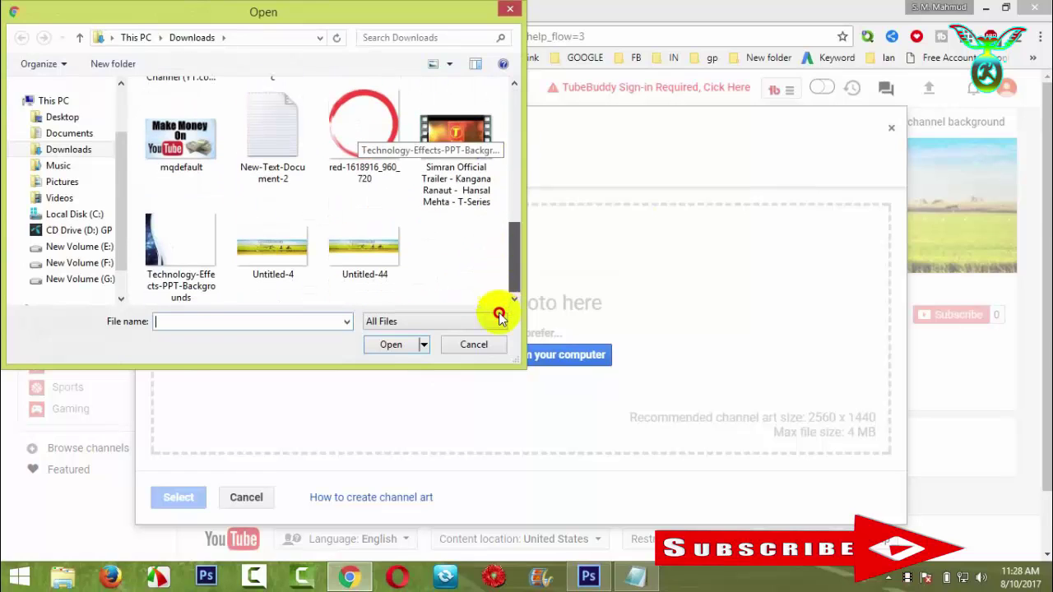
pyautogui.doubleClick(377, 271)
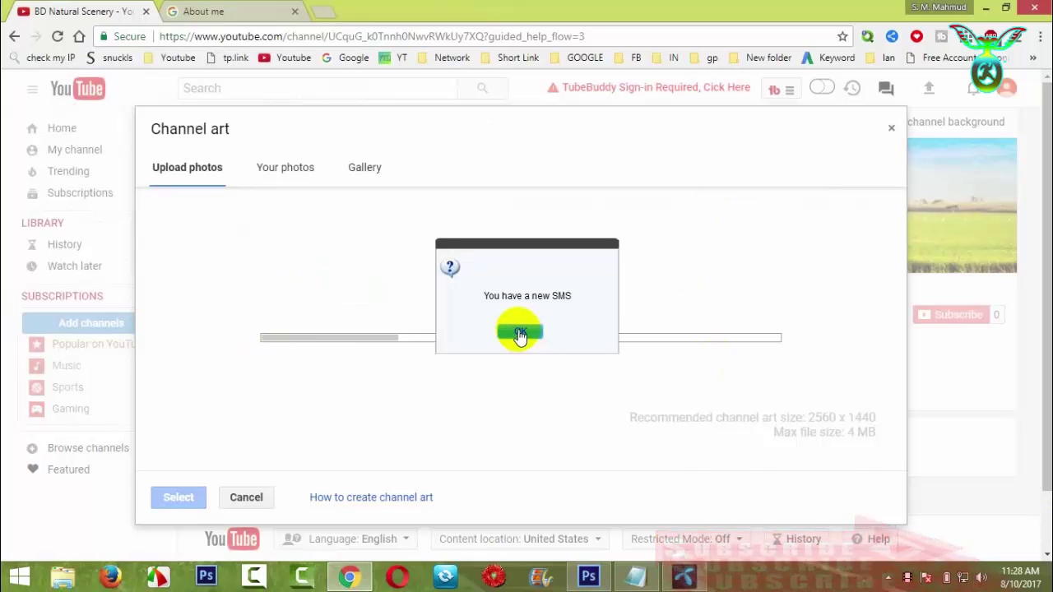
pyautogui.click(520, 333)
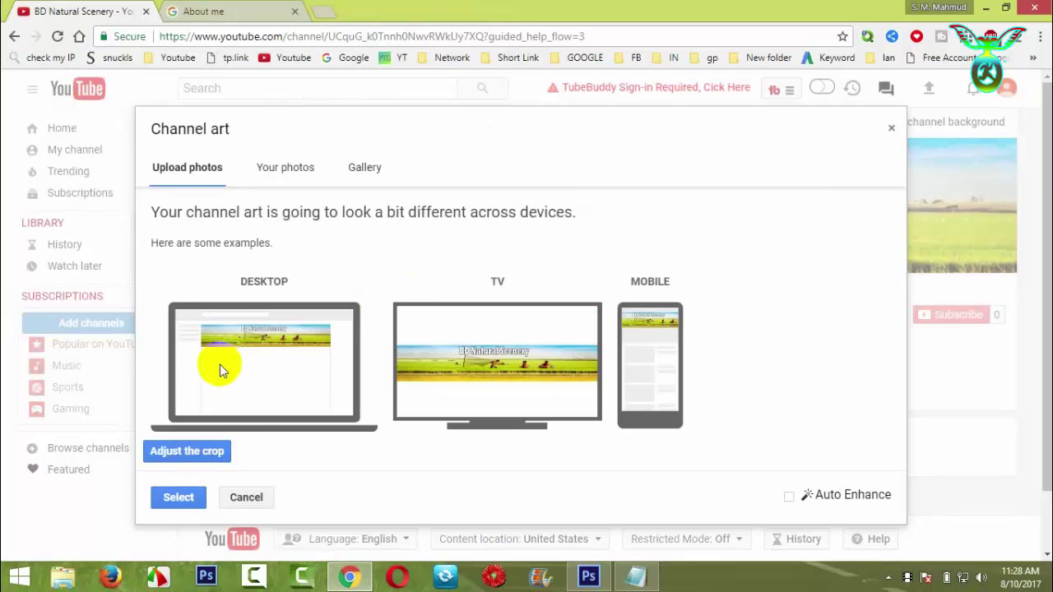
pyautogui.click(178, 496)
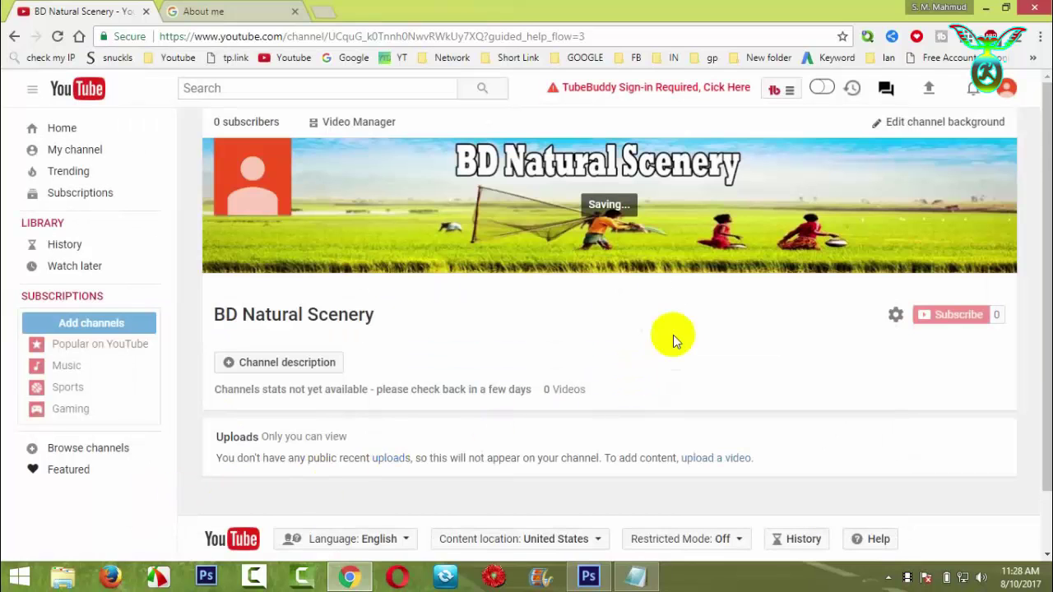
# Check the revised channel art on the channel page, and minimize Chrome and Photoshop to reveal the desktop
pyautogui.moveTo(462, 227)
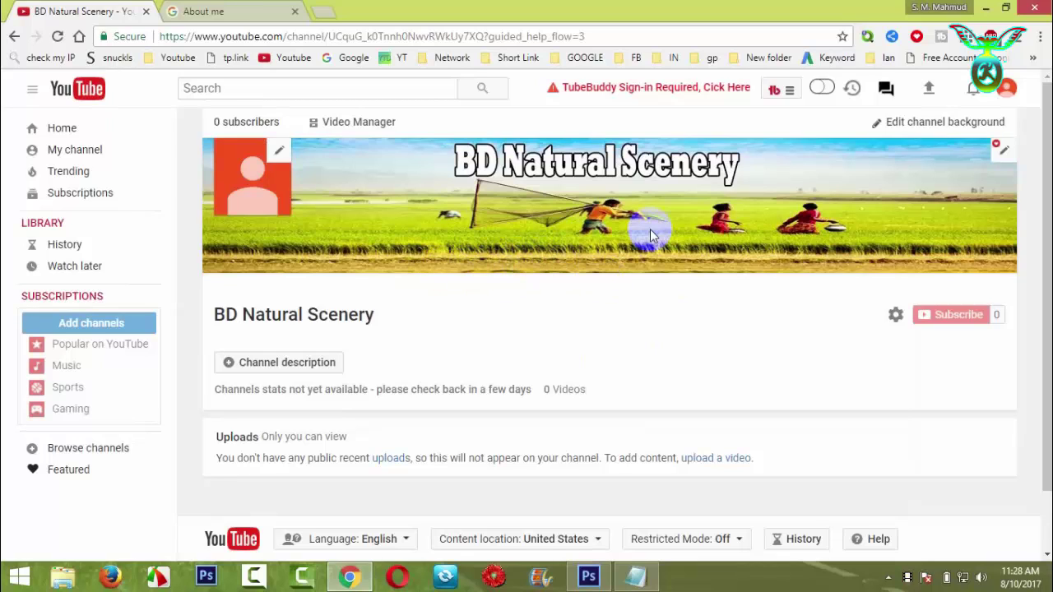
pyautogui.click(987, 6)
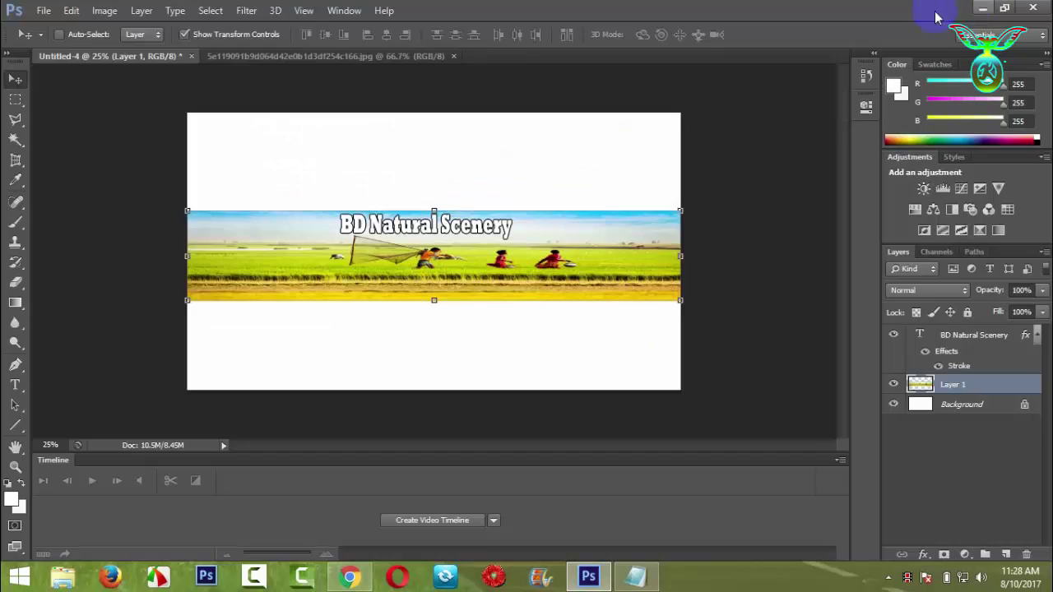
pyautogui.click(987, 7)
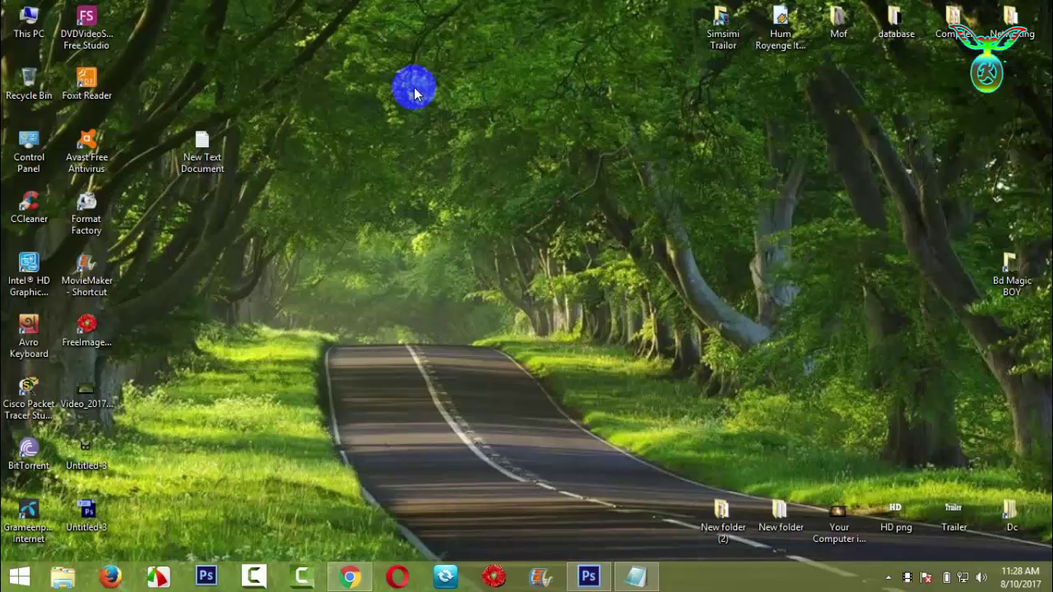
pyautogui.rightClick(414, 87)
pyautogui.click(448, 135)
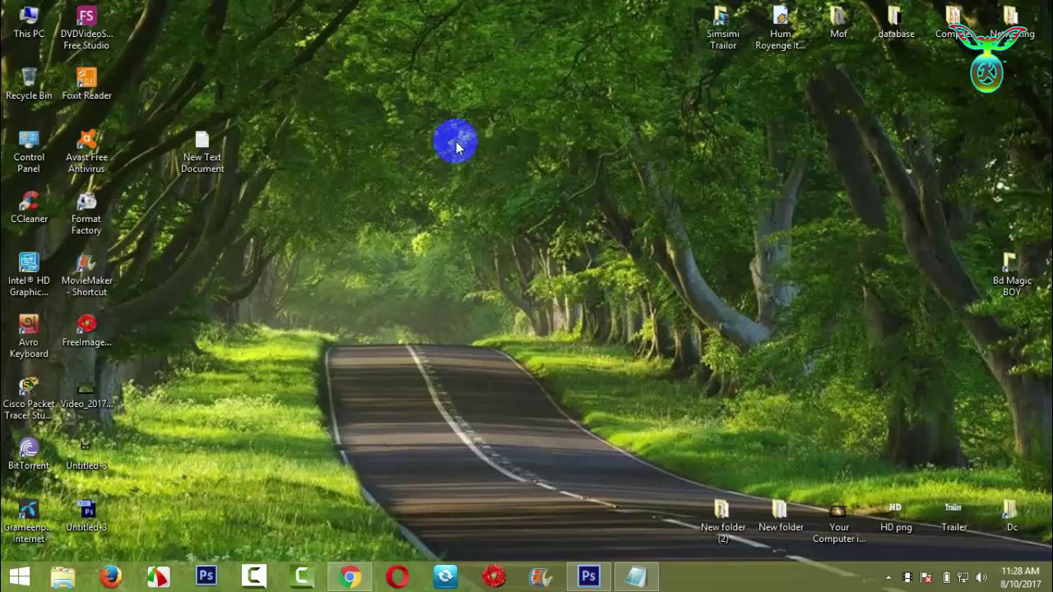
pyautogui.rightClick(446, 125)
pyautogui.click(483, 176)
pyautogui.rightClick(482, 176)
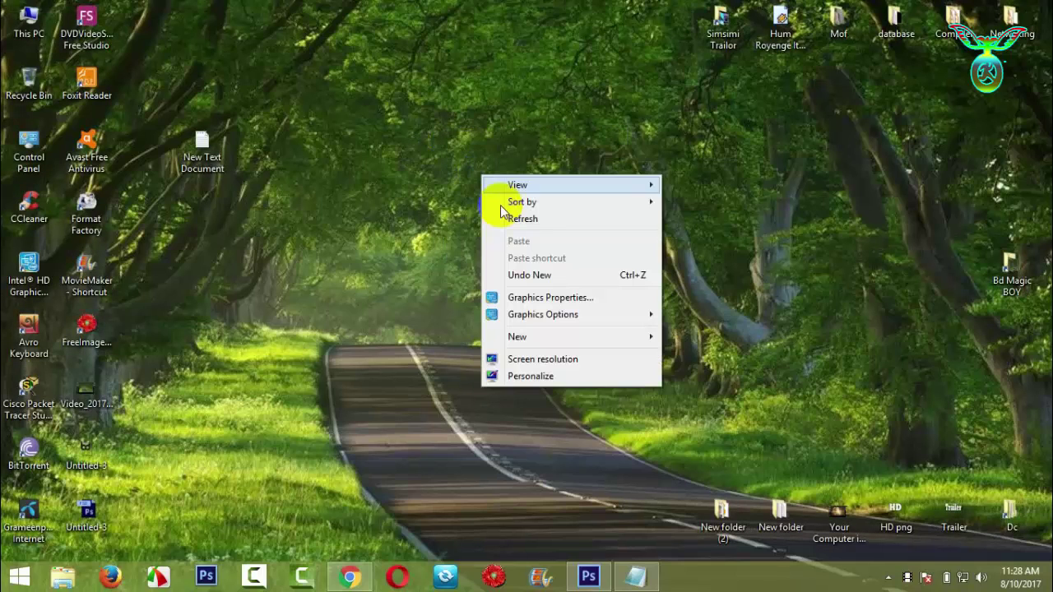
pyautogui.click(510, 221)
pyautogui.rightClick(490, 171)
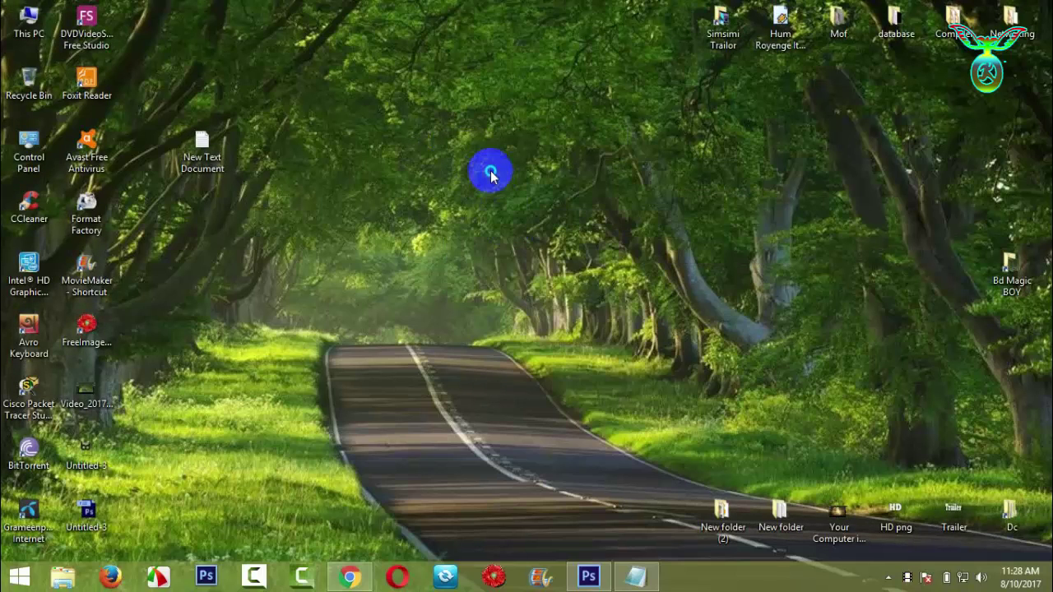
pyautogui.click(515, 218)
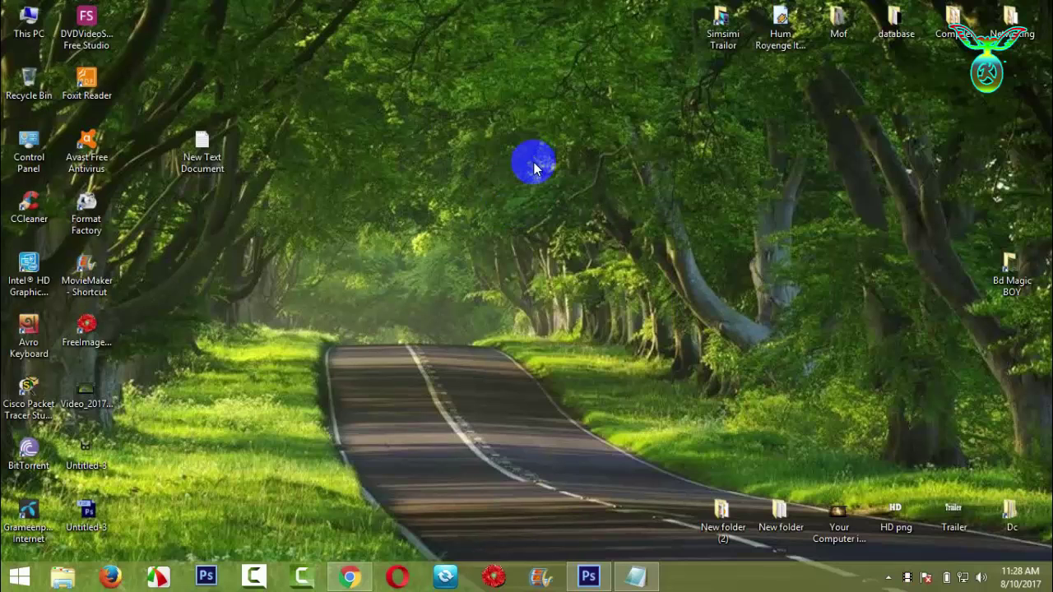